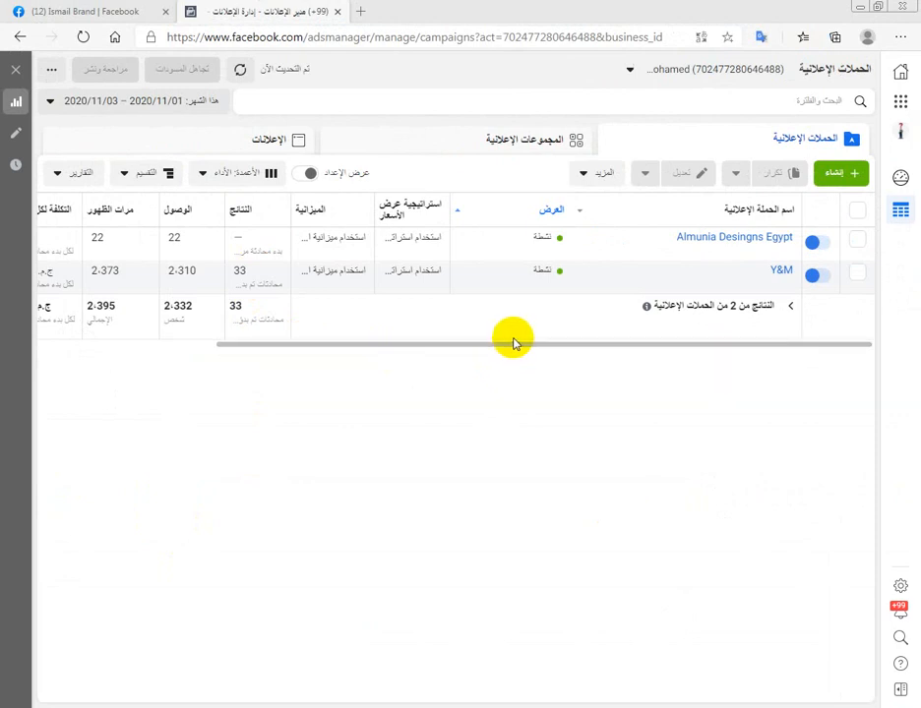
- View the shoe post on the Ismail Brand Facebook page, then return to the campaigns list in Ads Manager
left_click(57, 9)
scroll(413, 403, "up", 2)
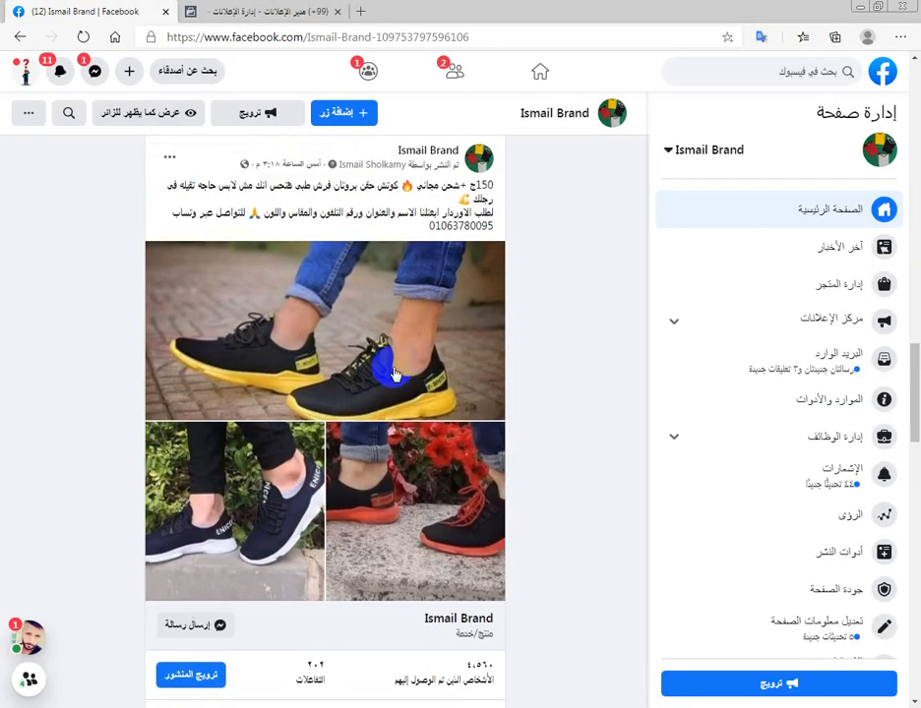
left_click(197, 11)
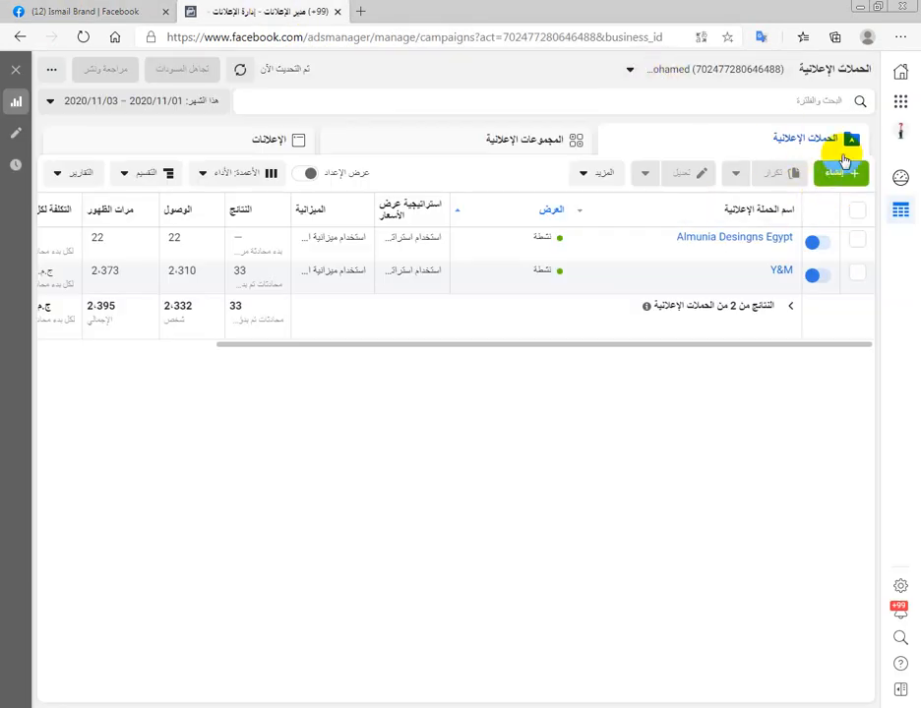
- Review the campaigns in ad accounts k24 and k25, then switch back to the first personal ad account
left_click(678, 82)
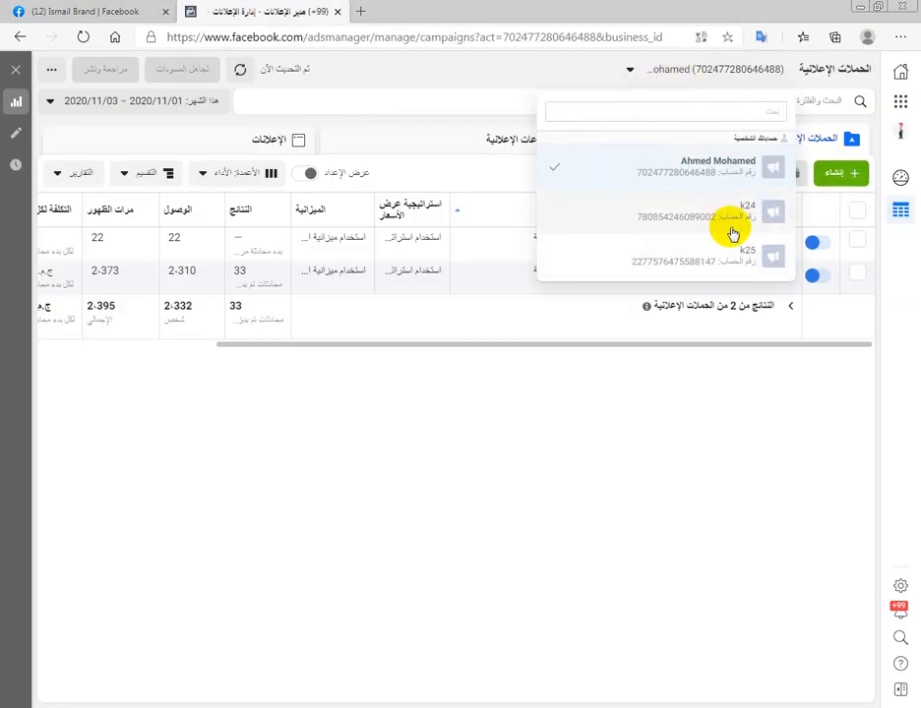
left_click(723, 218)
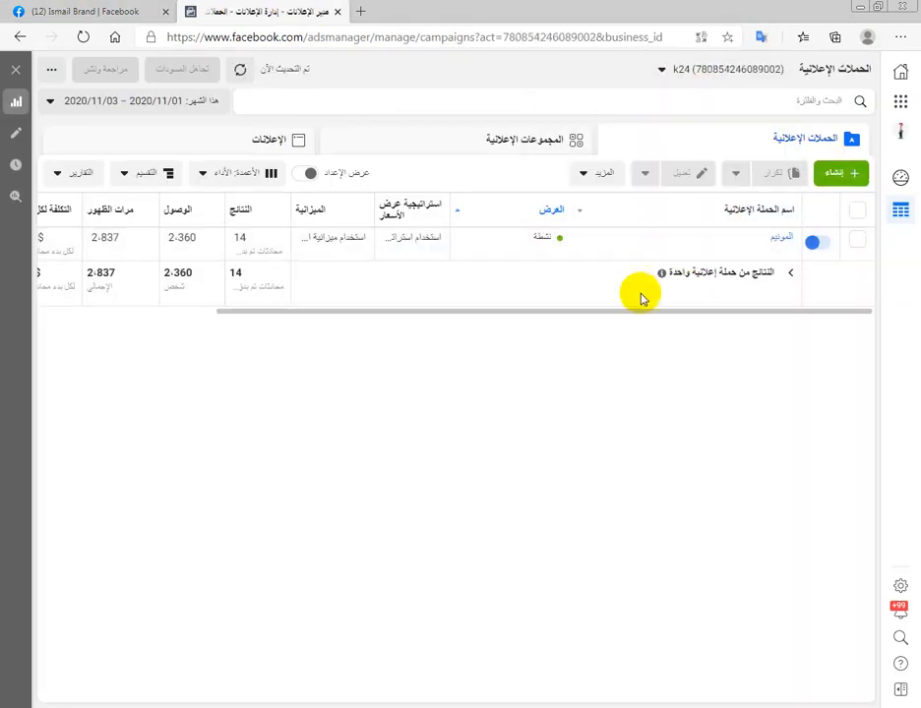
left_click(706, 73)
left_click(723, 257)
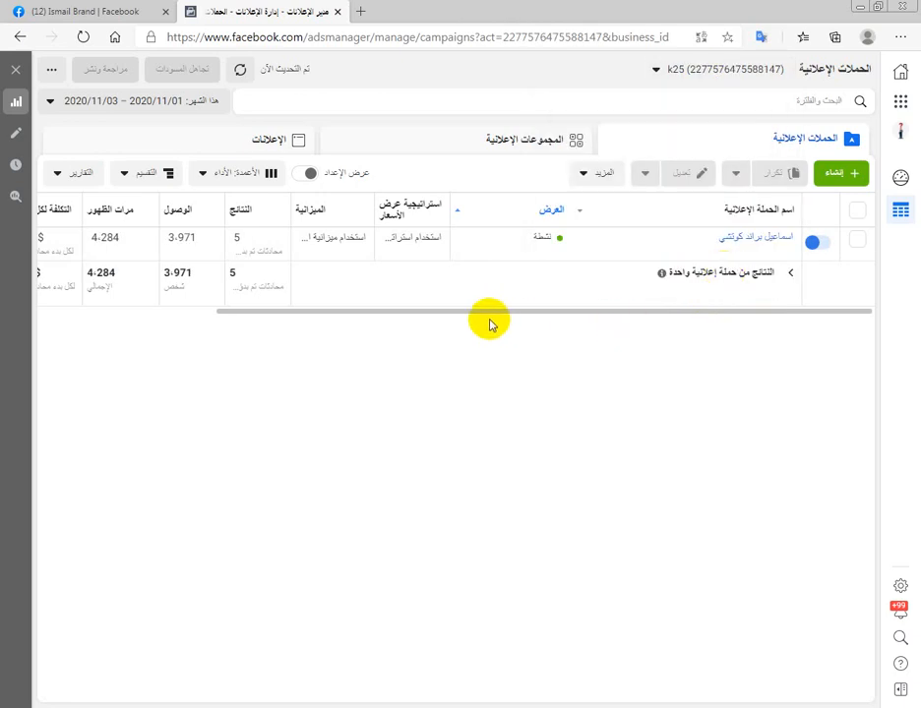
left_click_drag(493, 313, 241, 285)
left_click_drag(349, 316, 494, 311)
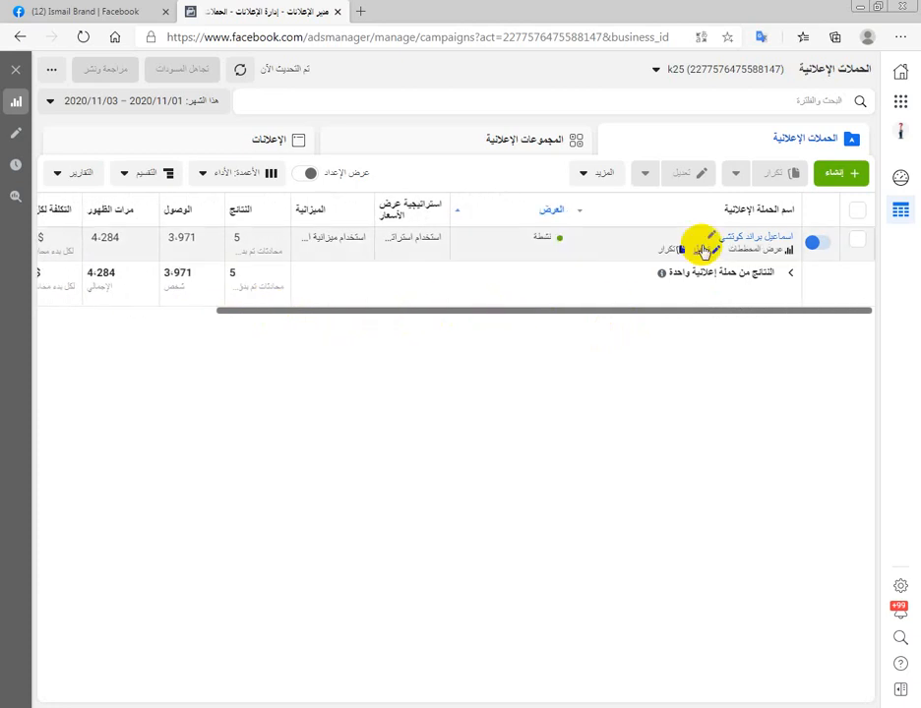
left_click(764, 70)
left_click(740, 107)
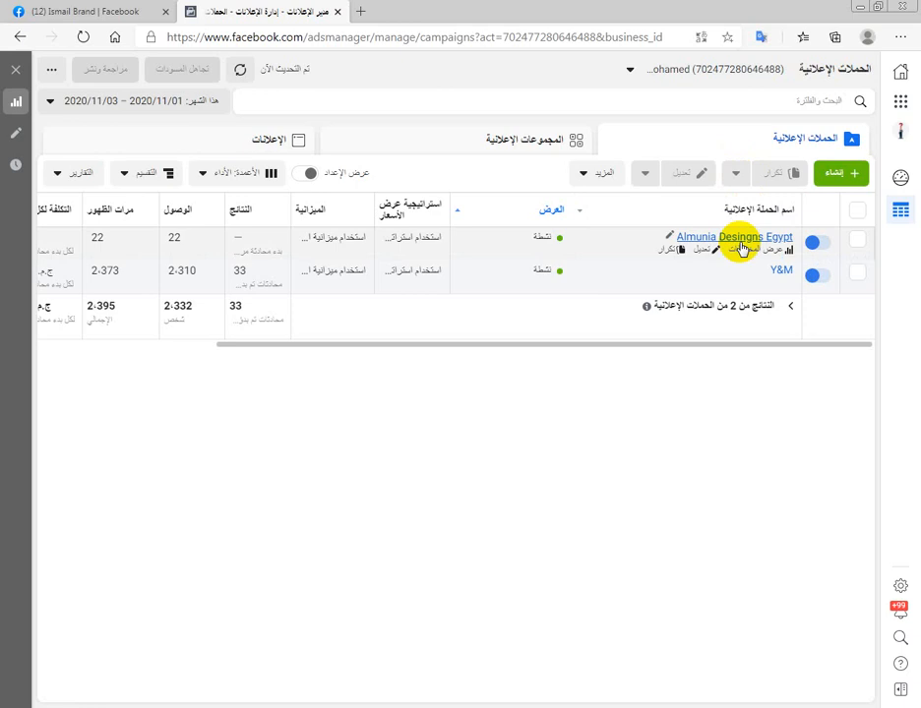
- Start a new campaign with the Messages (الرسائل) objective and expand its optional naming section
left_click(847, 177)
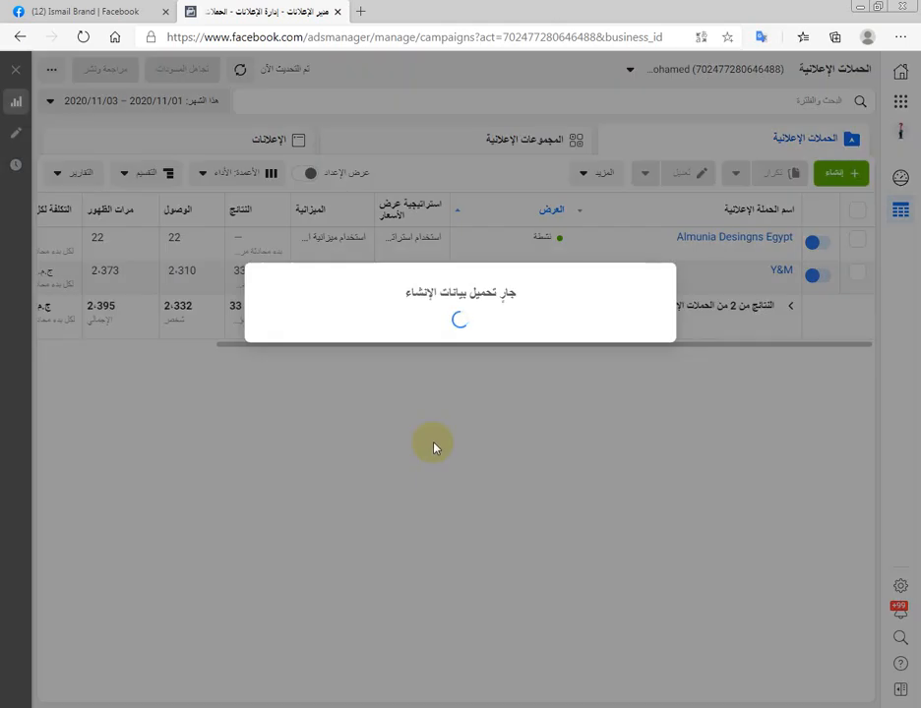
left_click(500, 423)
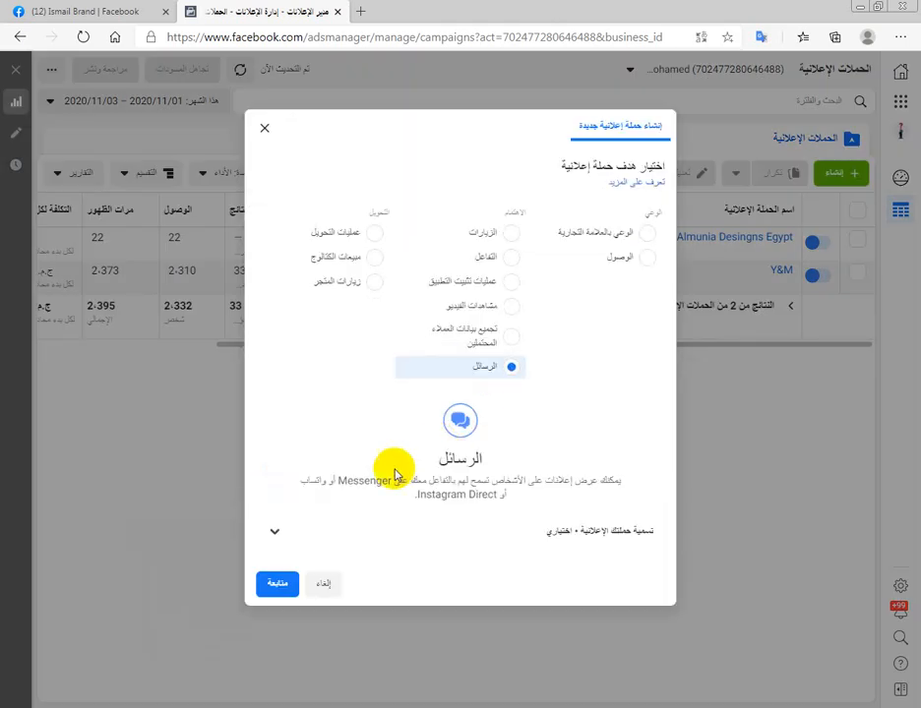
left_click(391, 540)
- Name the campaign Ismail Brand, copying the page title from the Facebook page
scroll(463, 521, "down", 1)
left_click(532, 490)
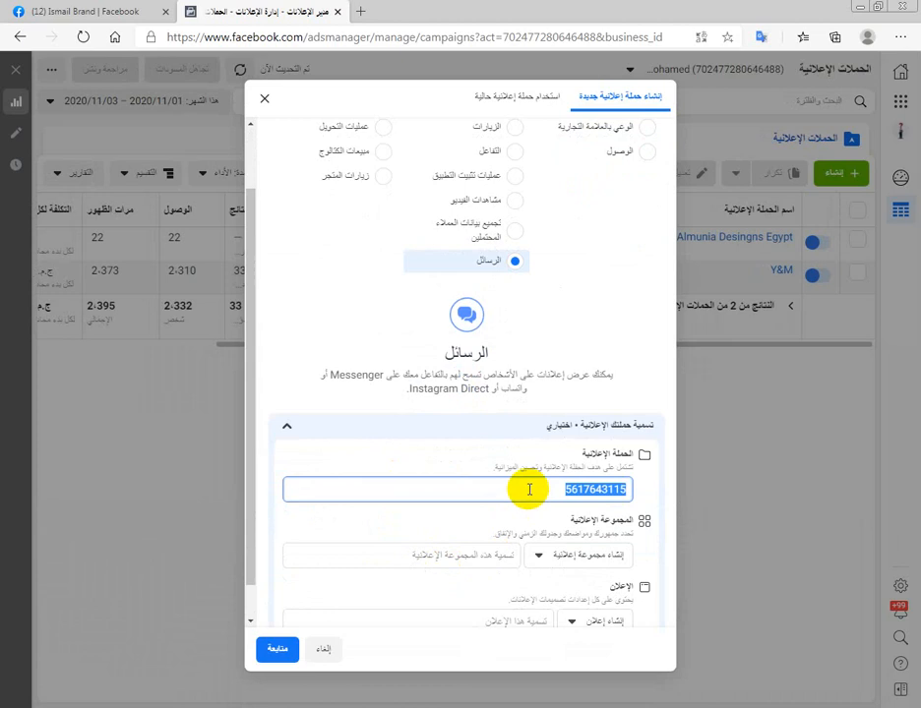
left_click(154, 6)
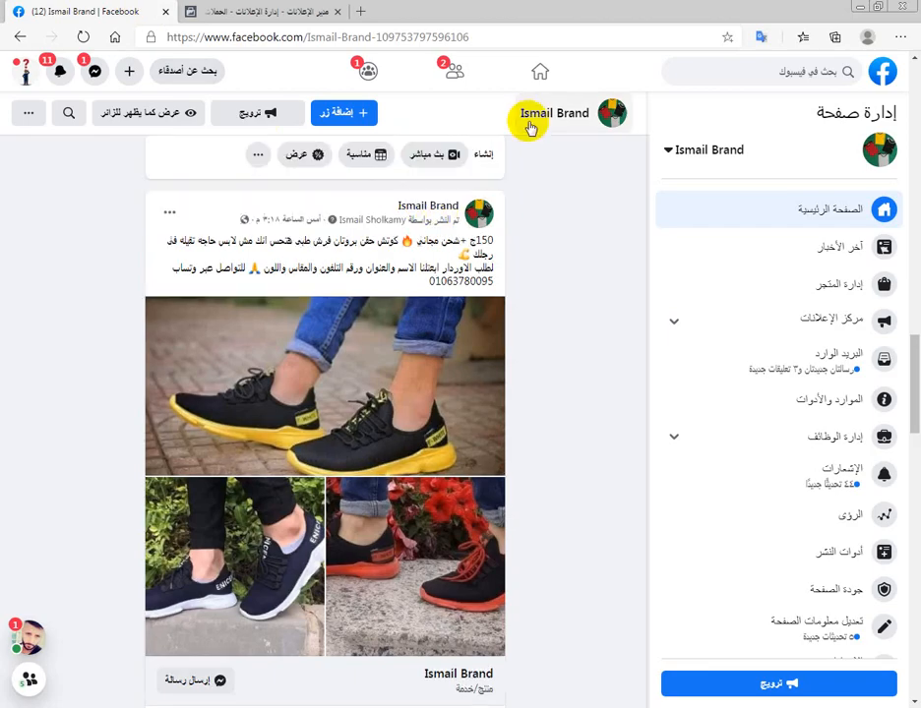
scroll(495, 179, "up", 15)
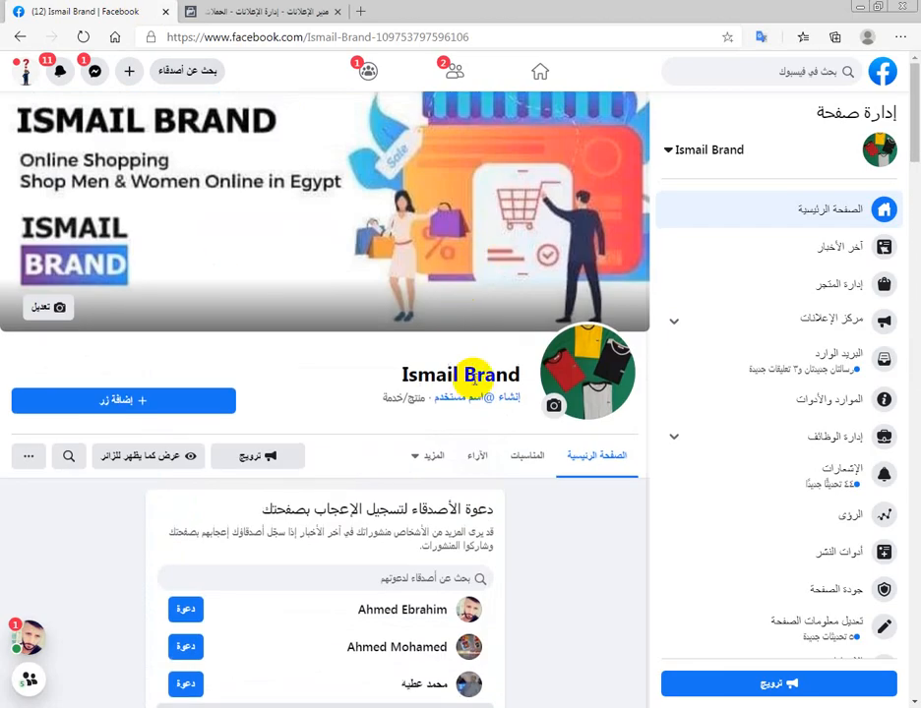
triple_click(473, 374)
right_click(473, 374)
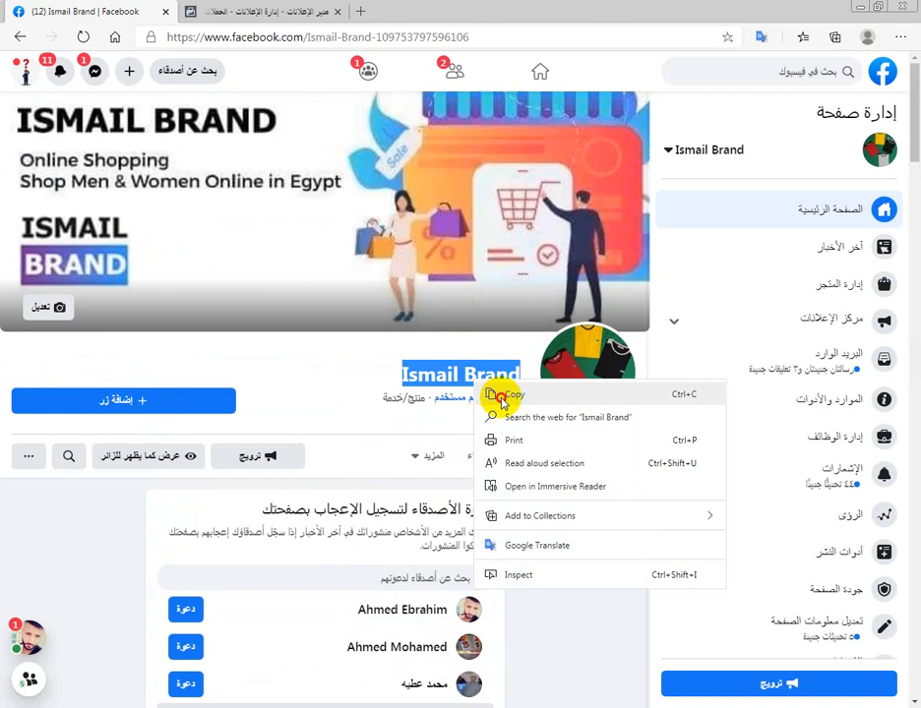
left_click(499, 394)
left_click(227, 9)
key("ctrl+v")
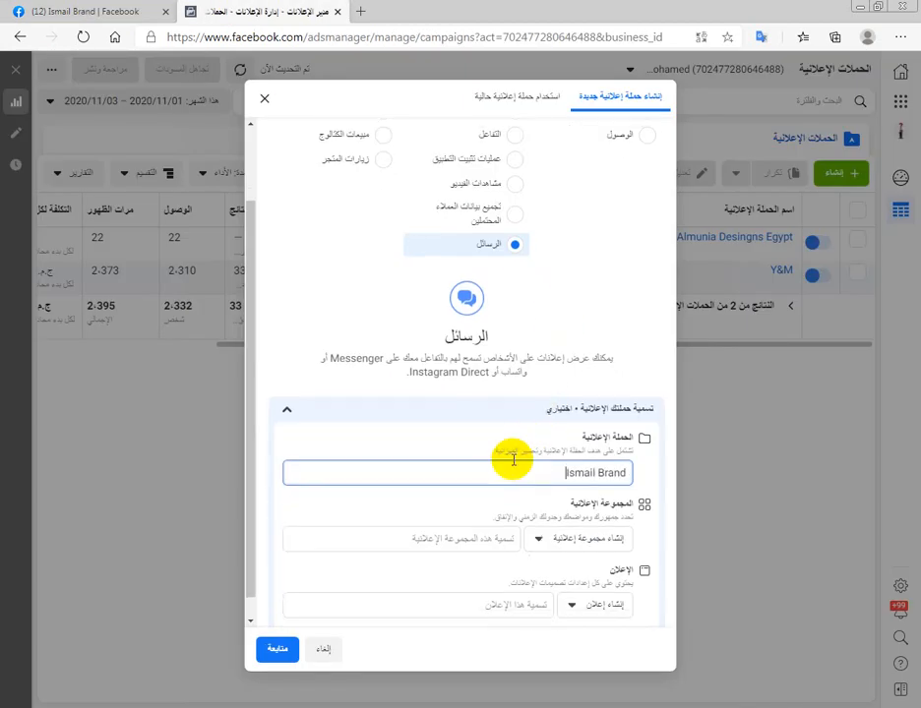
- Create the campaign draft and proceed to the ad set with the default campaign settings
left_click(279, 653)
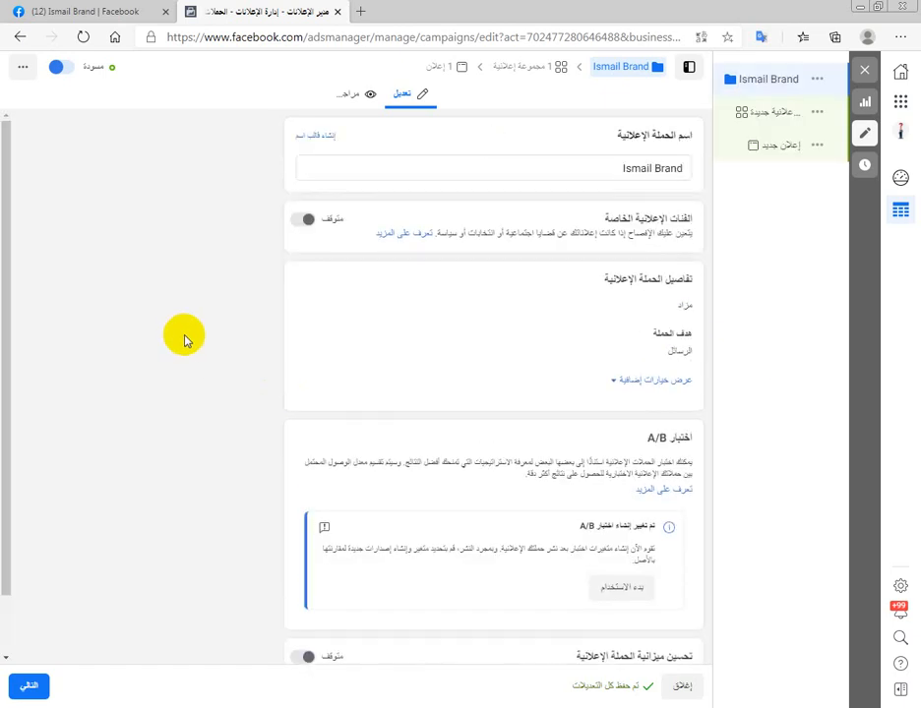
scroll(295, 360, "down", 1)
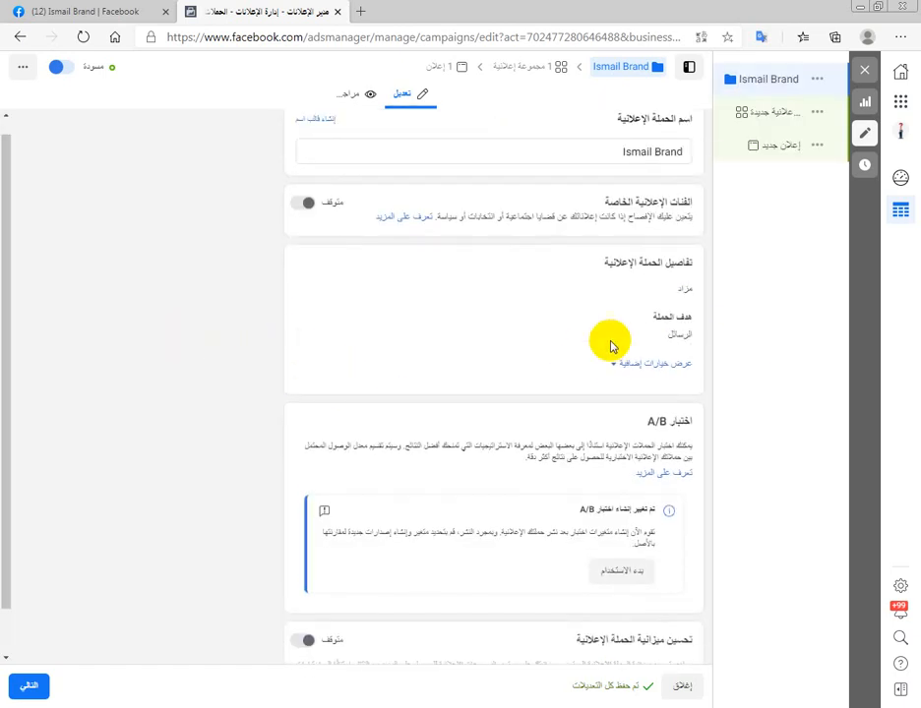
left_click(29, 685)
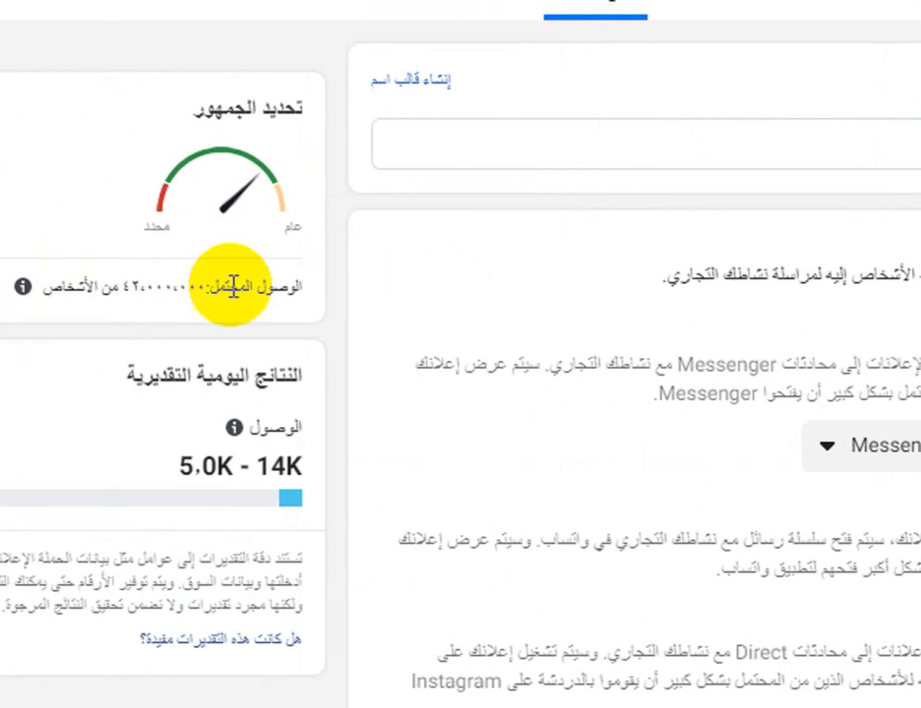
- Examine the potential reach estimate in the new ad set's audience definition
left_click_drag(239, 291, 155, 294)
left_click(226, 304)
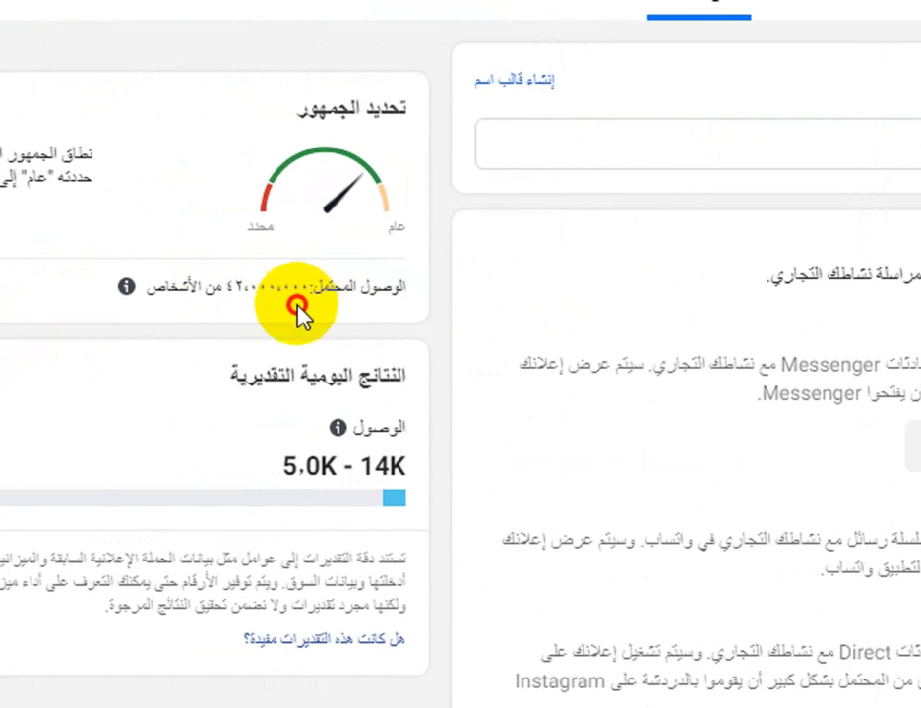
left_click_drag(253, 292, 226, 292)
left_click(290, 313)
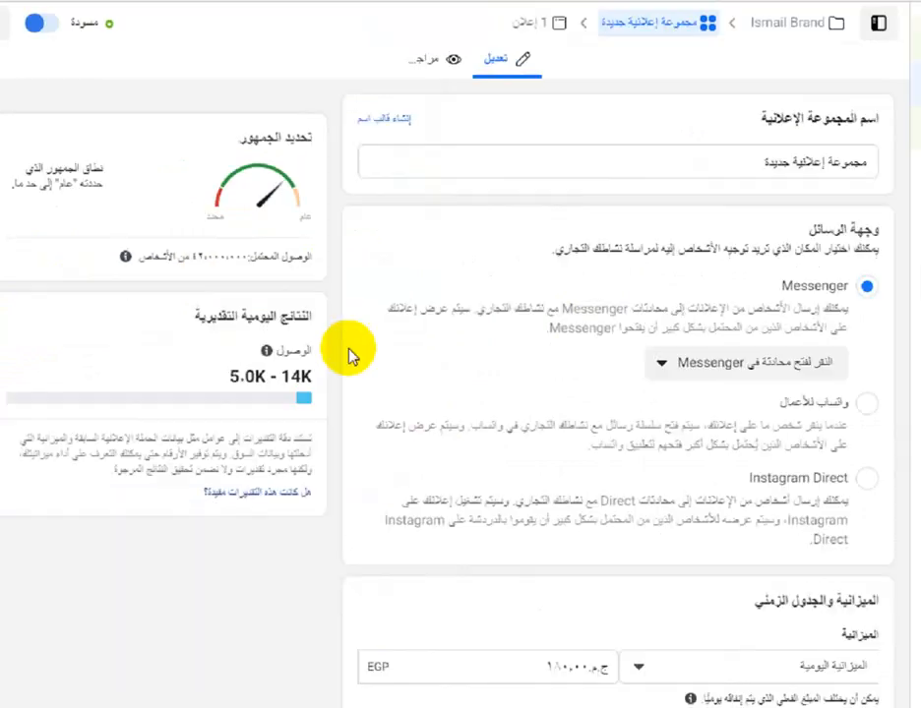
- Change the ad set's budget type to lifetime budget (ميزانية الحملة كلها) and set the amount to 150 EGP
scroll(433, 428, "down", 2)
scroll(452, 442, "down", 4)
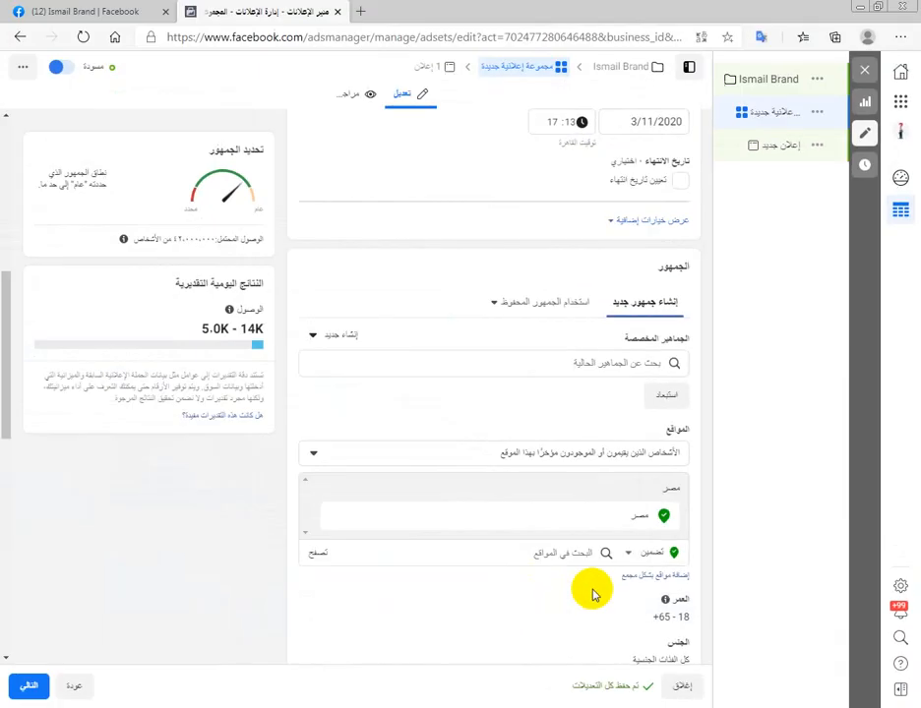
scroll(356, 437, "up", 3)
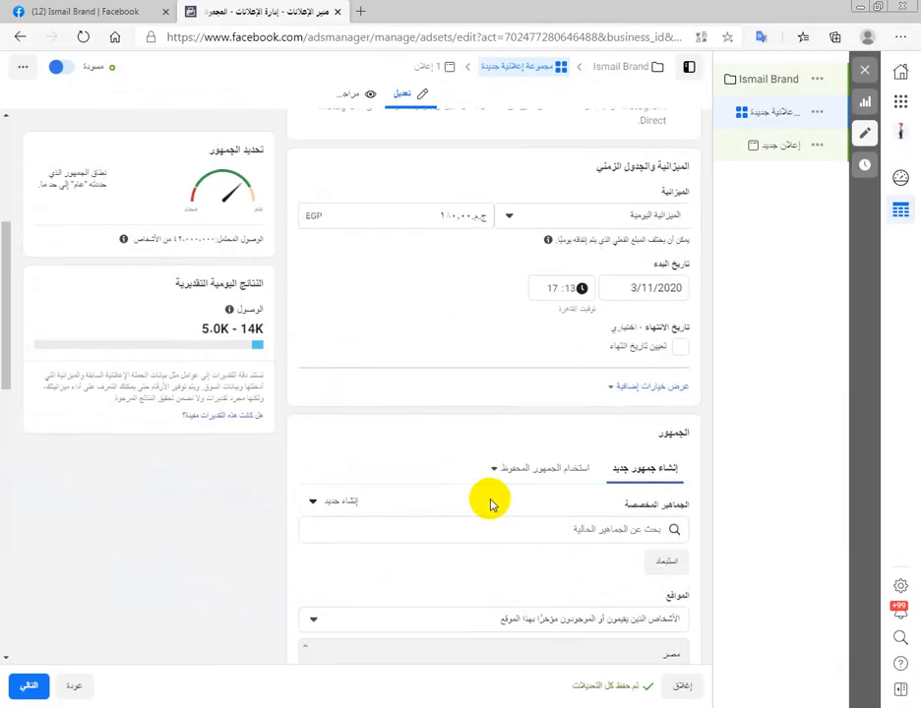
scroll(491, 505, "down", 2)
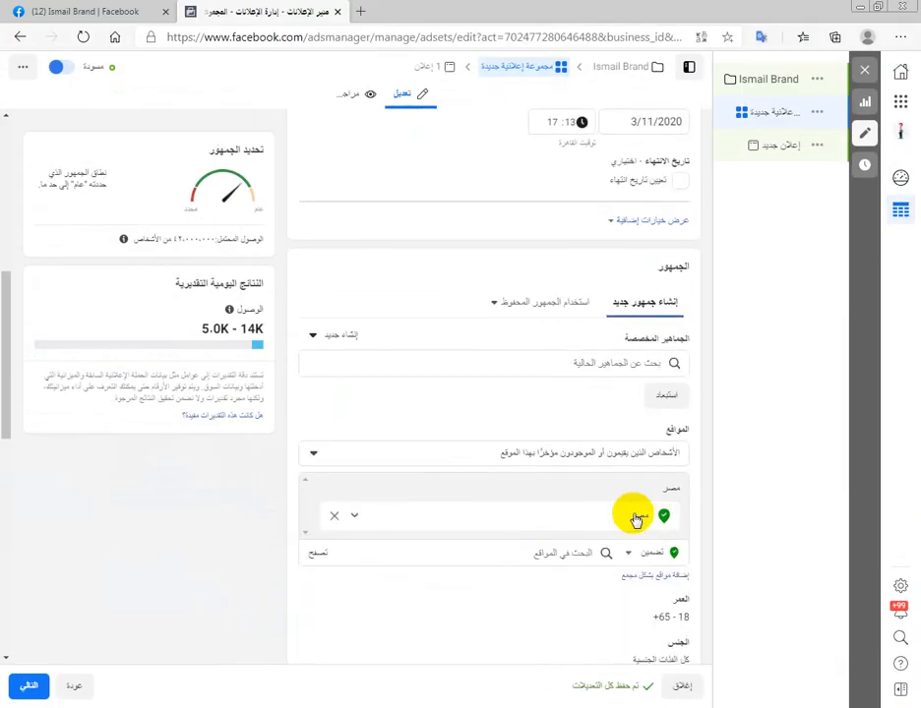
scroll(632, 520, "up", 2)
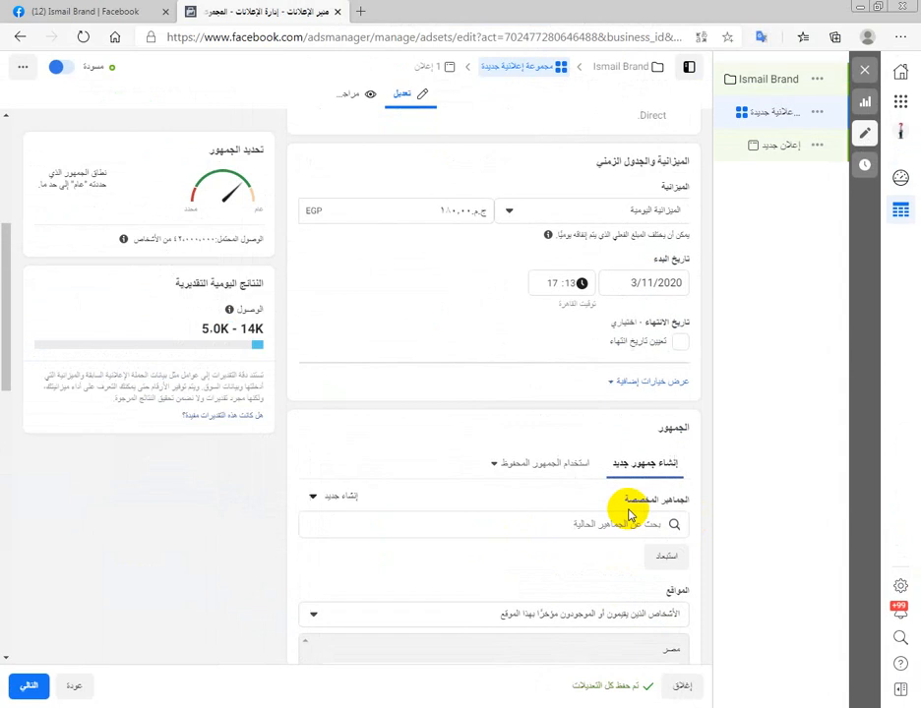
left_click(538, 222)
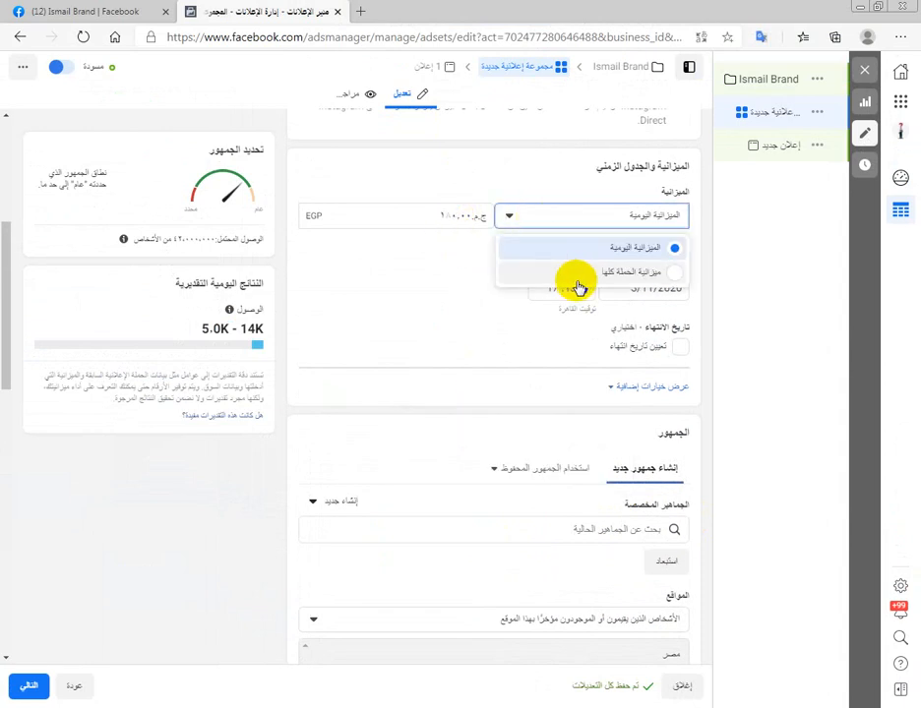
left_click(578, 279)
left_click(470, 216)
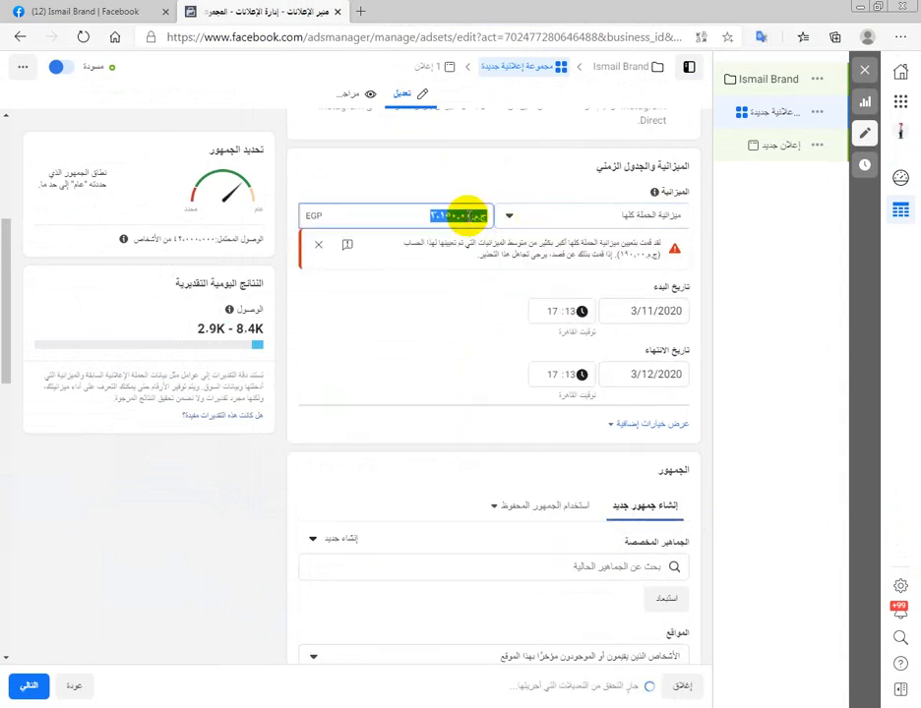
left_click(514, 181)
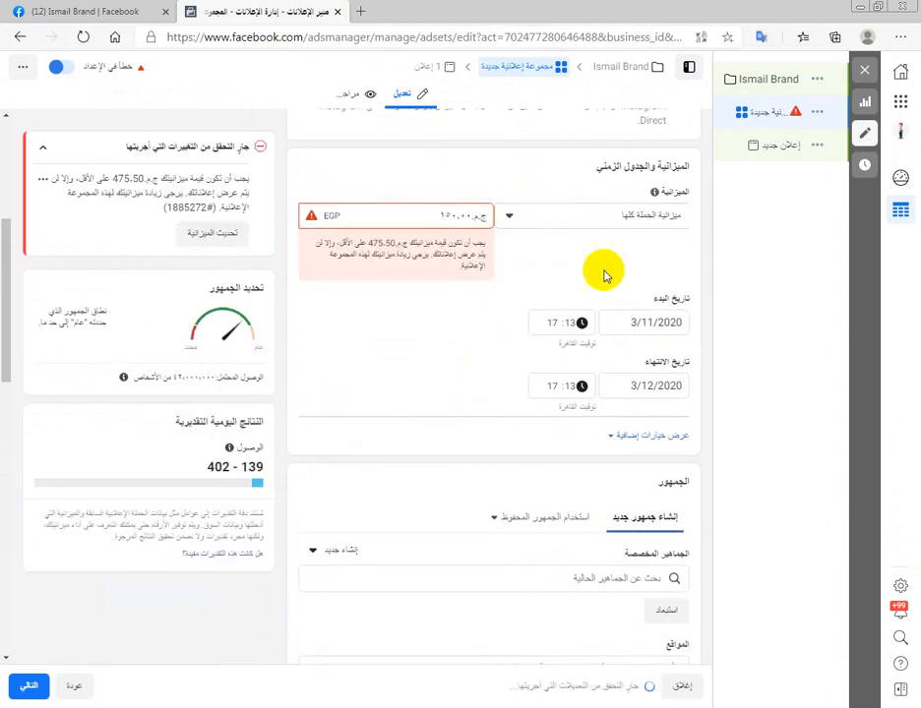
- Set the ad set's end date to 4/11/2020
left_click(642, 386)
left_click(675, 418)
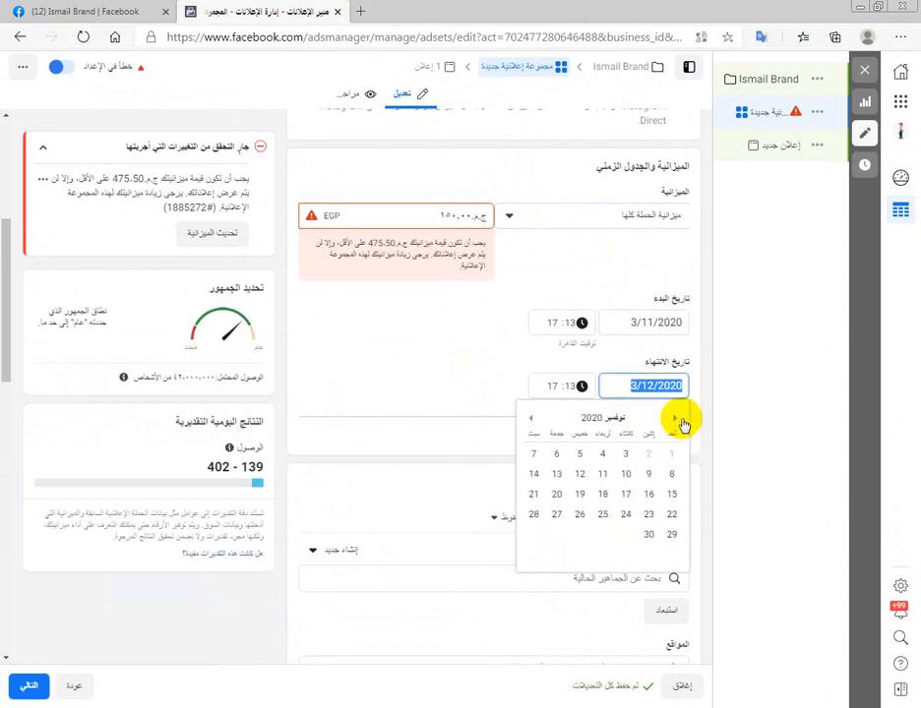
left_click(601, 454)
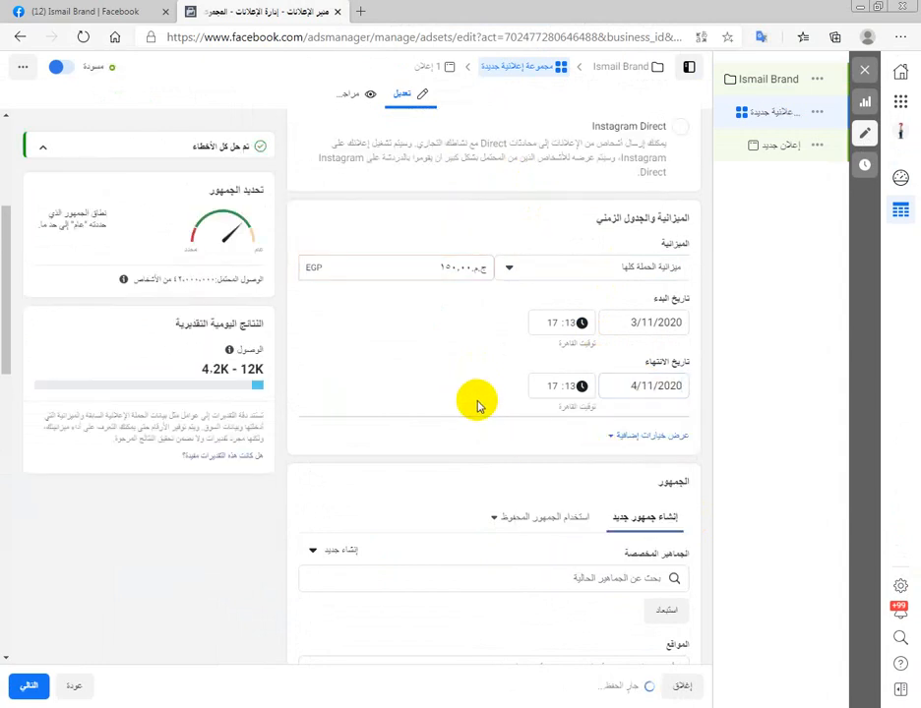
- Remove Egypt (مصر) from the audience's included locations
scroll(477, 411, "down", 2)
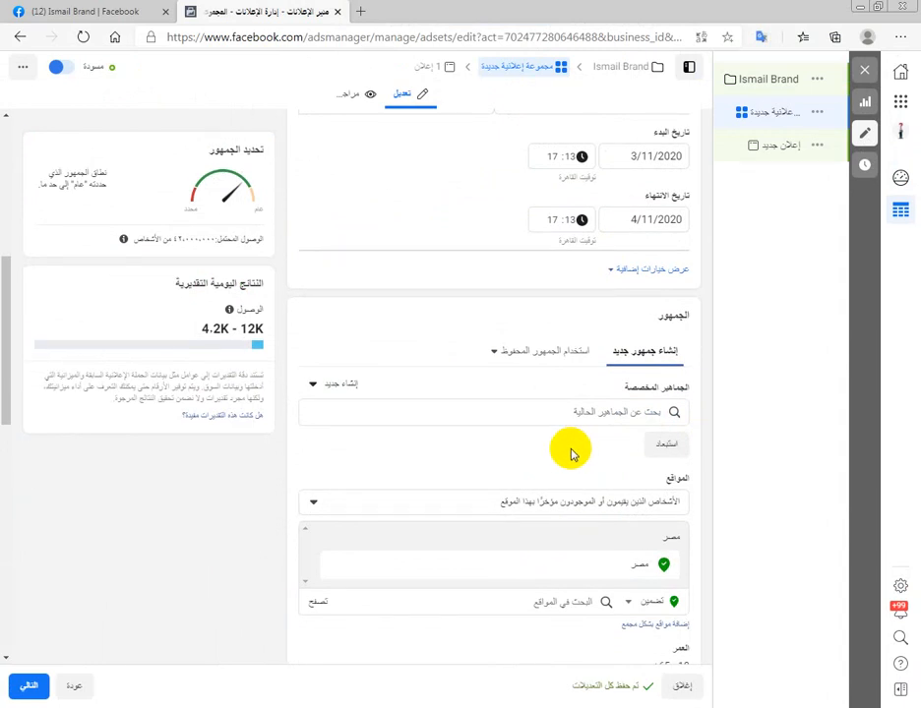
scroll(550, 433, "down", 1)
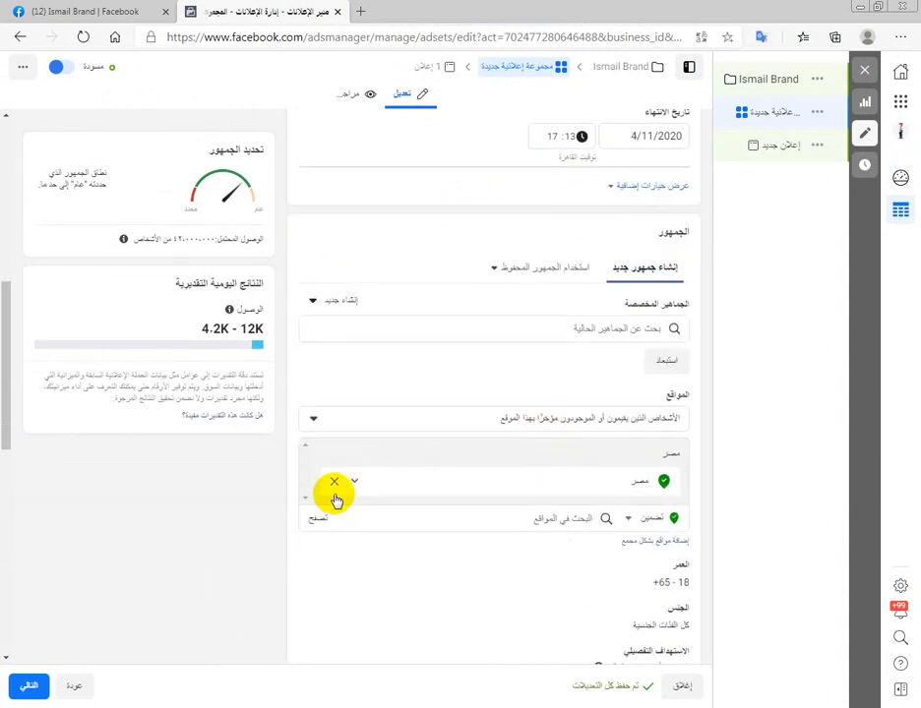
left_click(334, 487)
- Search the audience locations for "بني" and include Beni Suef Governorate (محافظة بني سويف)
left_click(497, 496)
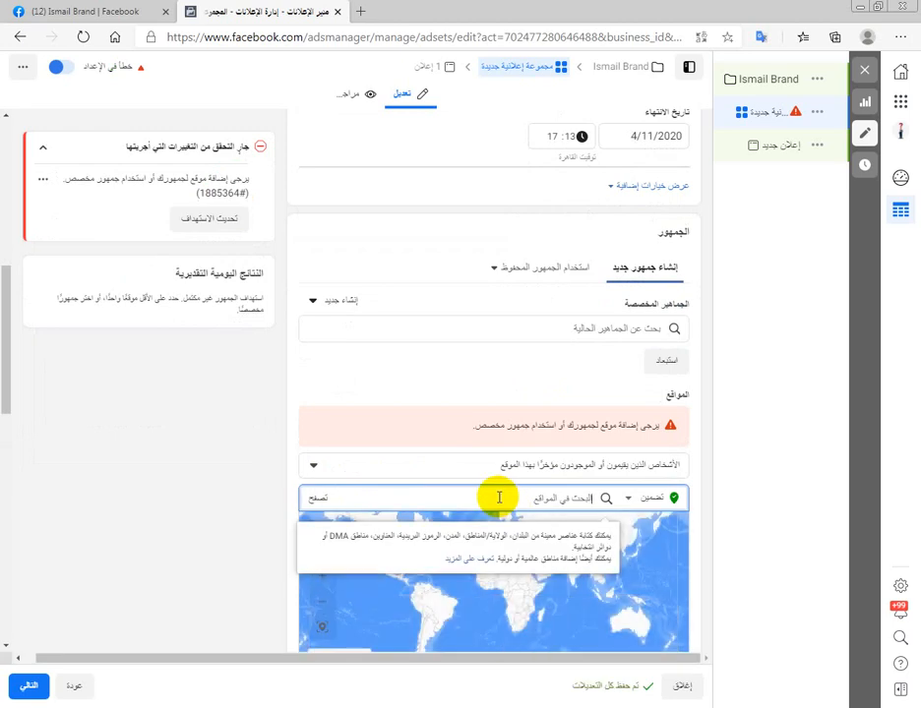
type("بني")
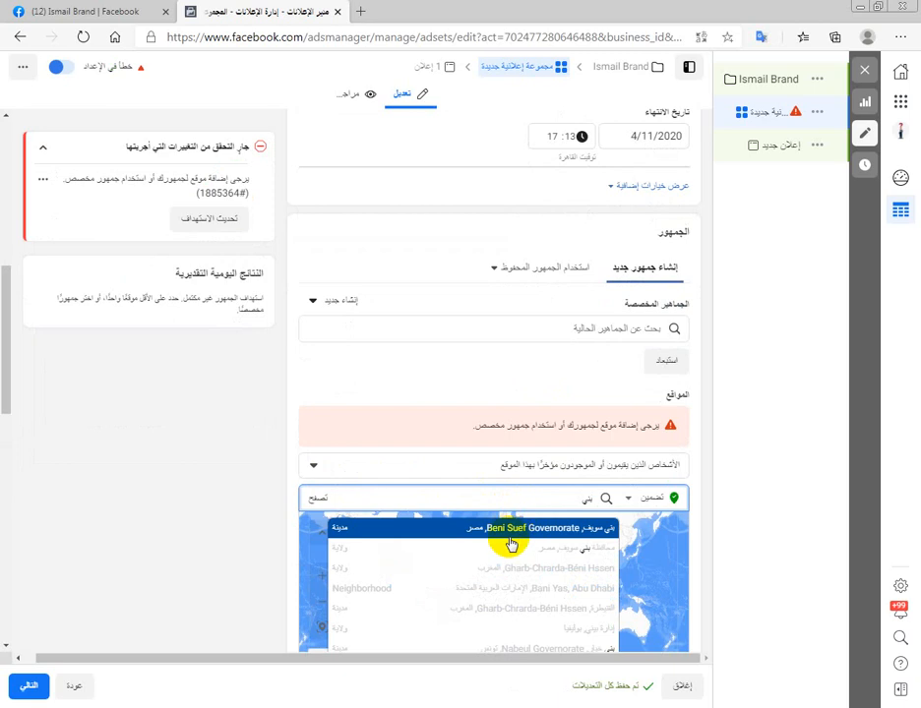
scroll(251, 496, "down", 2)
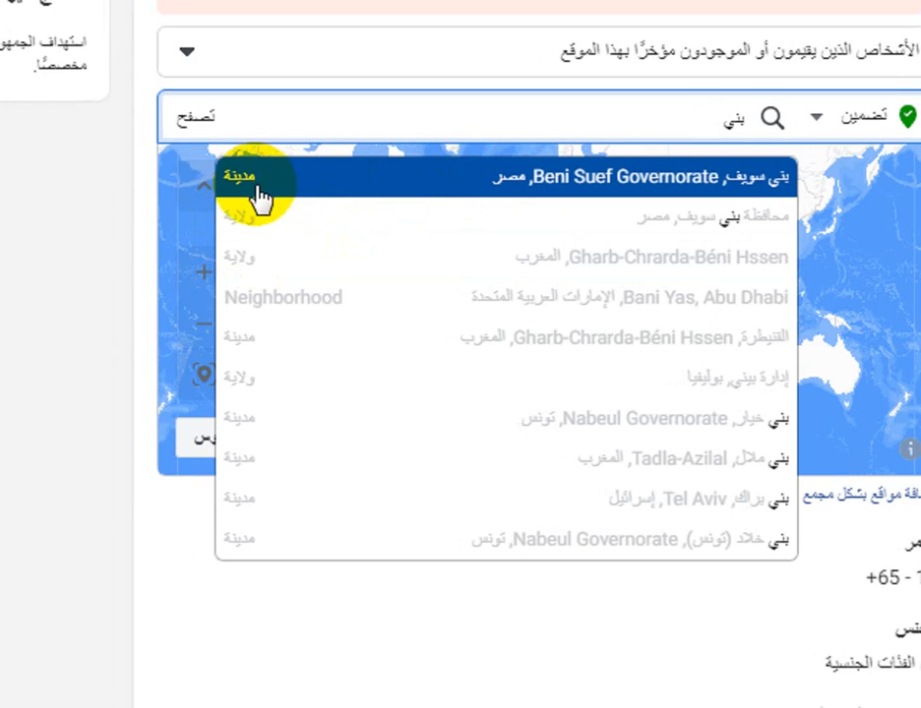
left_click(366, 215)
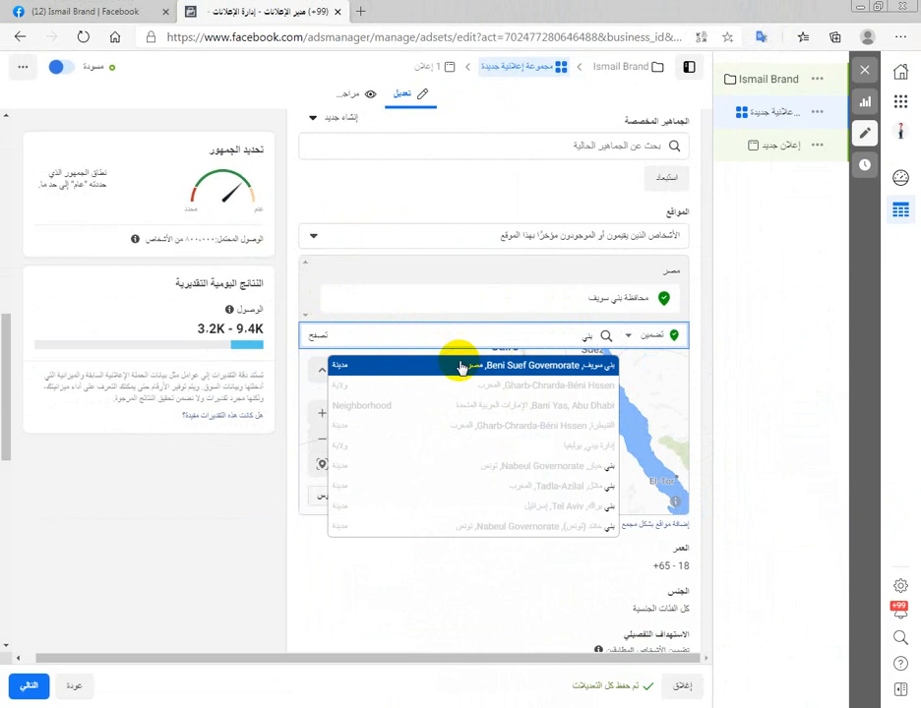
- Replace the governorate with the city of Beni Suef (بني سويف) as the target location and check its potential reach
left_click(460, 367)
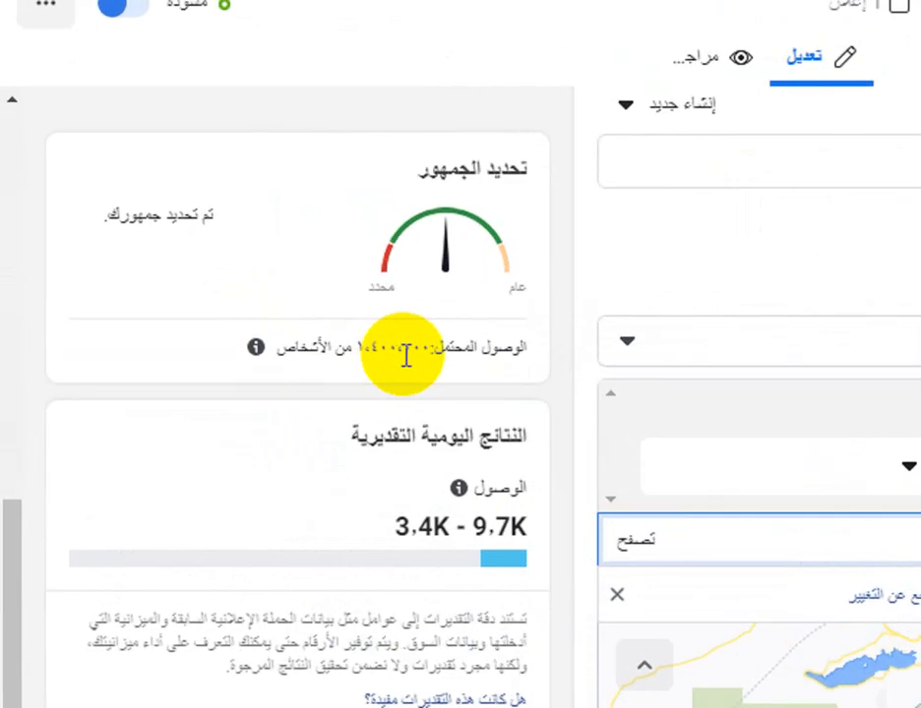
left_click(176, 237)
left_click_drag(351, 340, 398, 351)
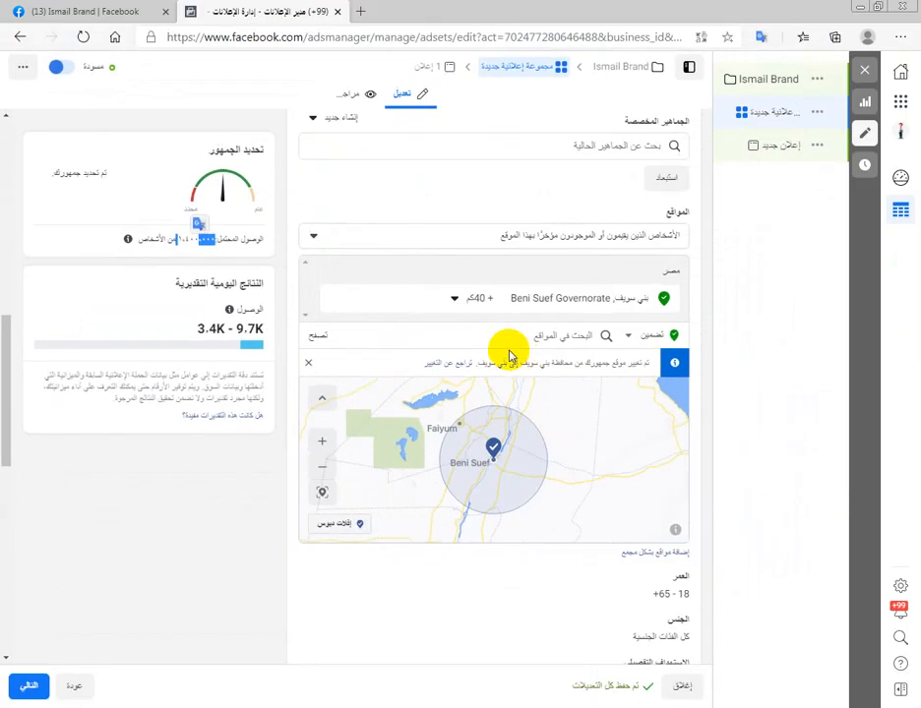
- Add the interest كوتشي to the audience's detailed targeting
scroll(417, 349, "down", 2)
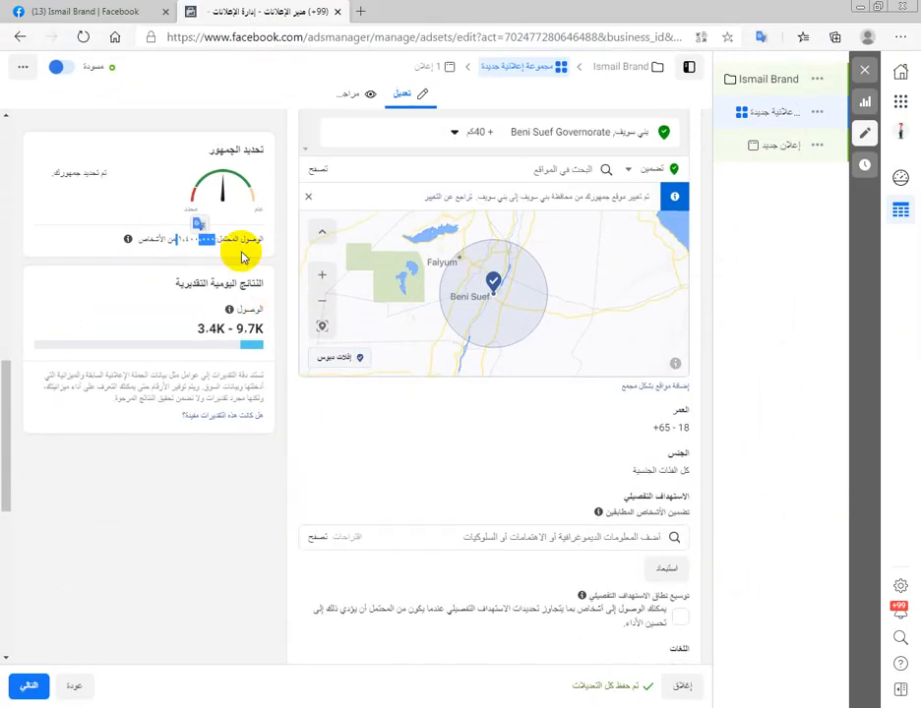
left_click(254, 333)
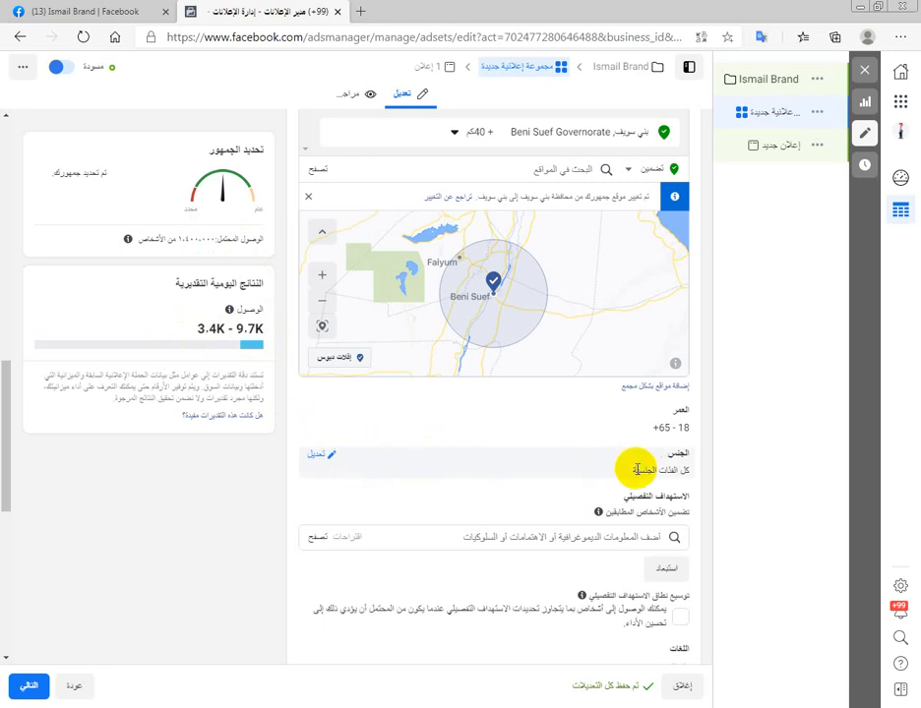
scroll(330, 475, "down", 1)
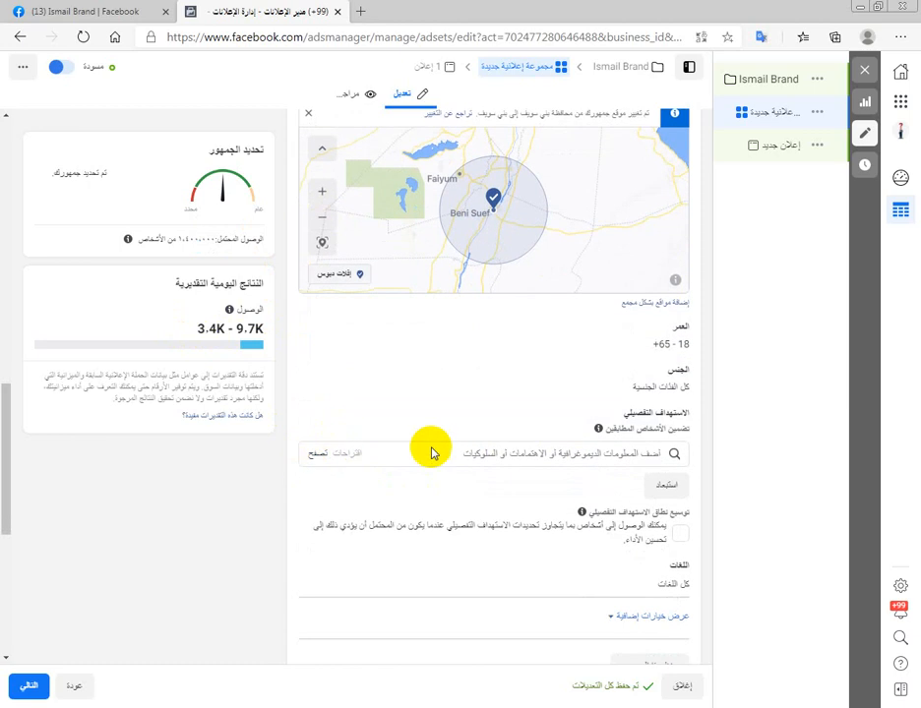
left_click(391, 439)
scroll(391, 438, "down", 1)
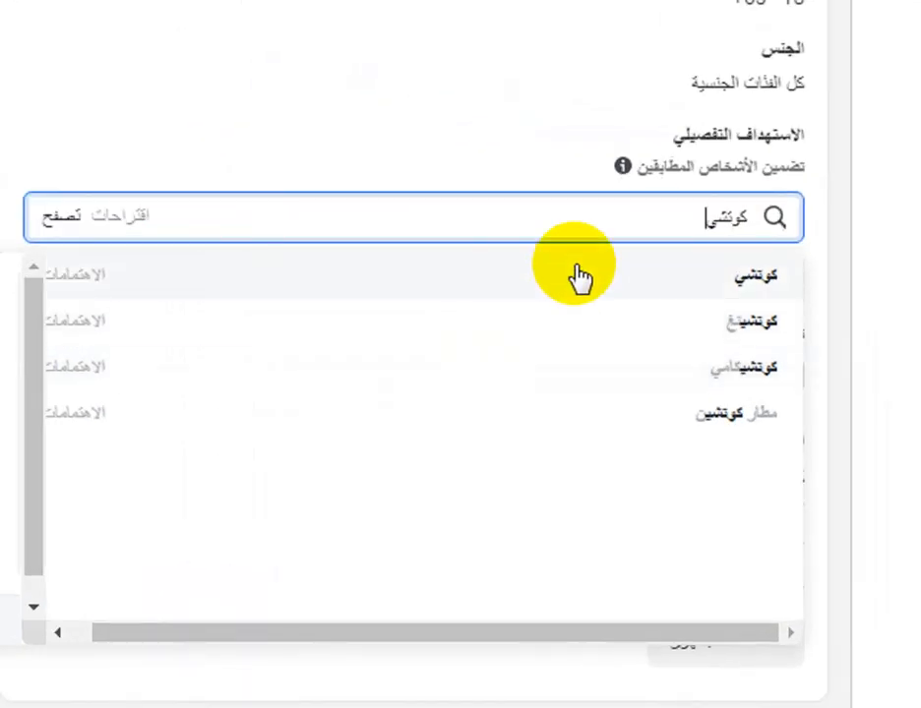
left_click(582, 402)
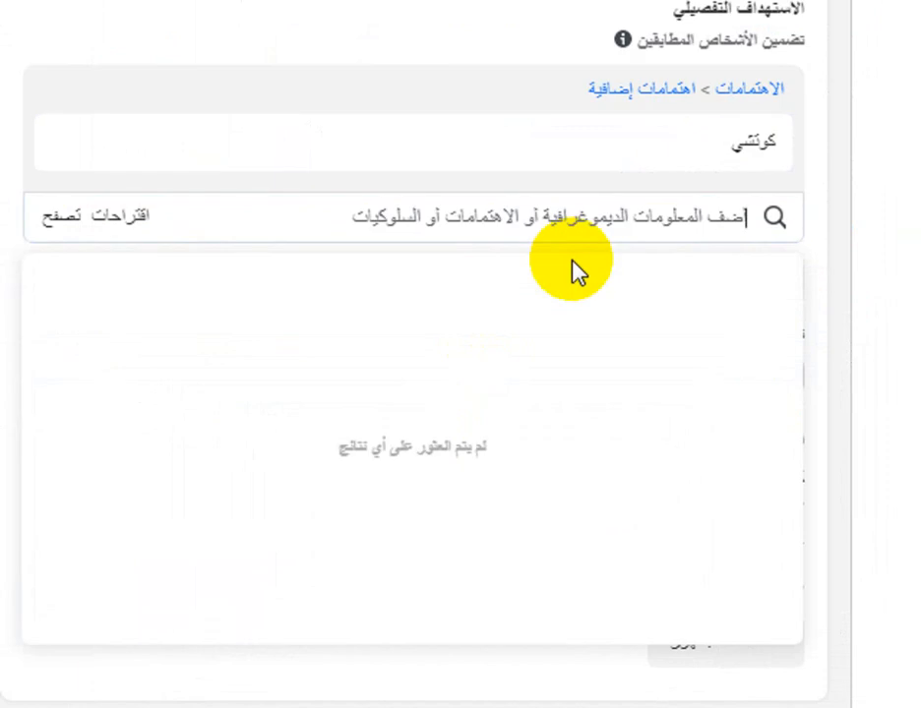
- Add the interests أحذية and أكسسوارات الموضة to the detailed targeting
type("احذية")
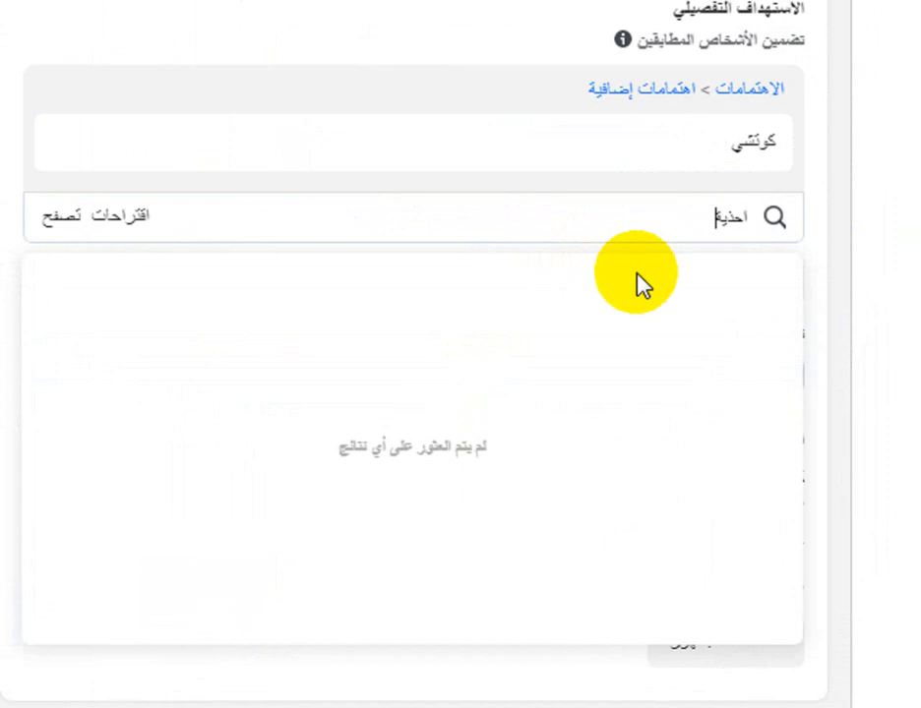
key("BackSpace")
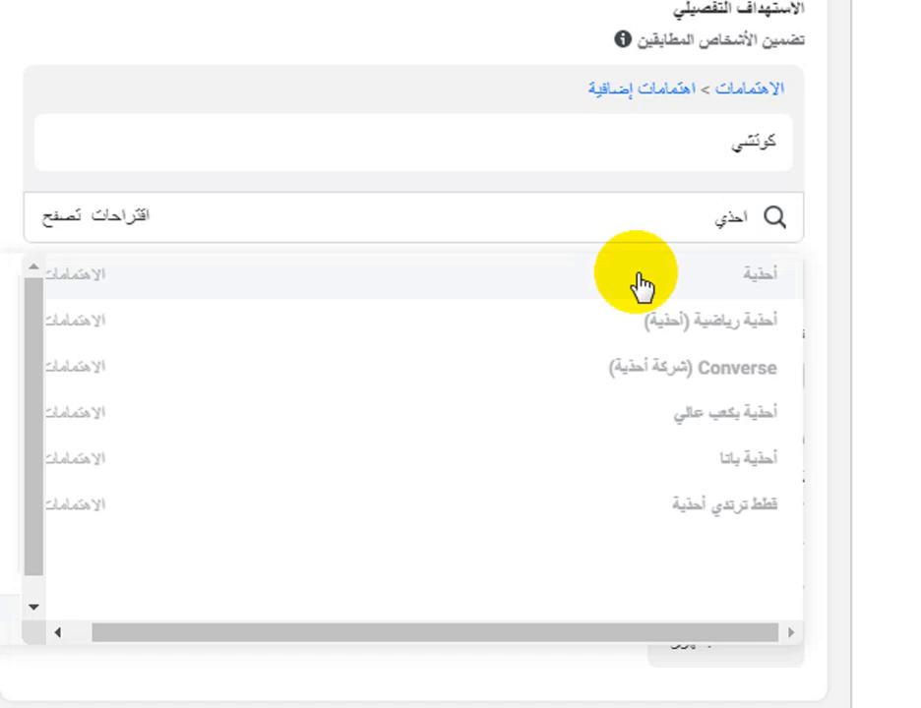
left_click(641, 285)
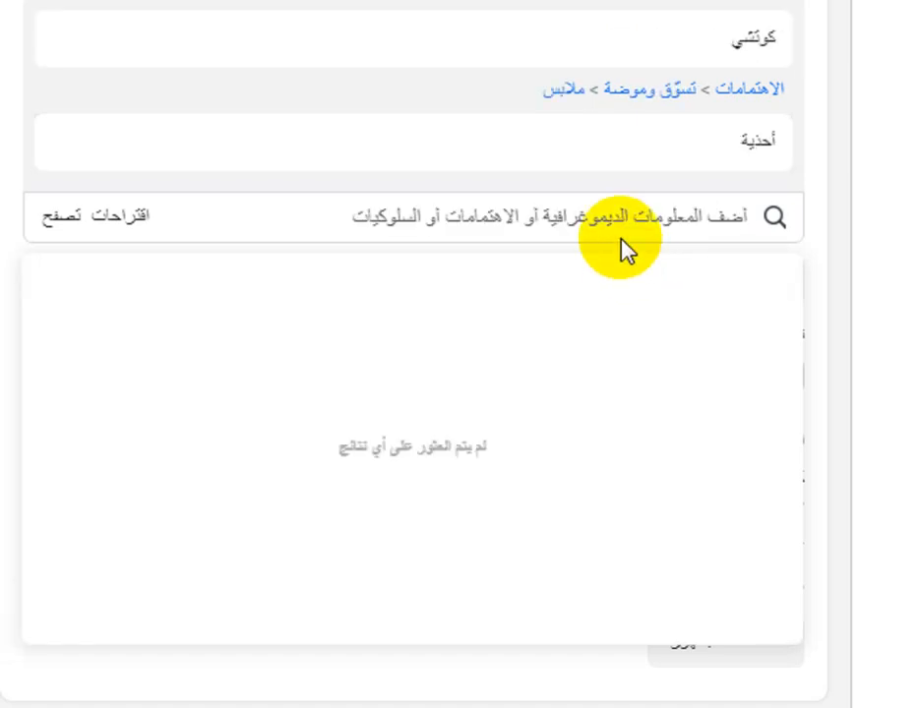
type("اكسو")
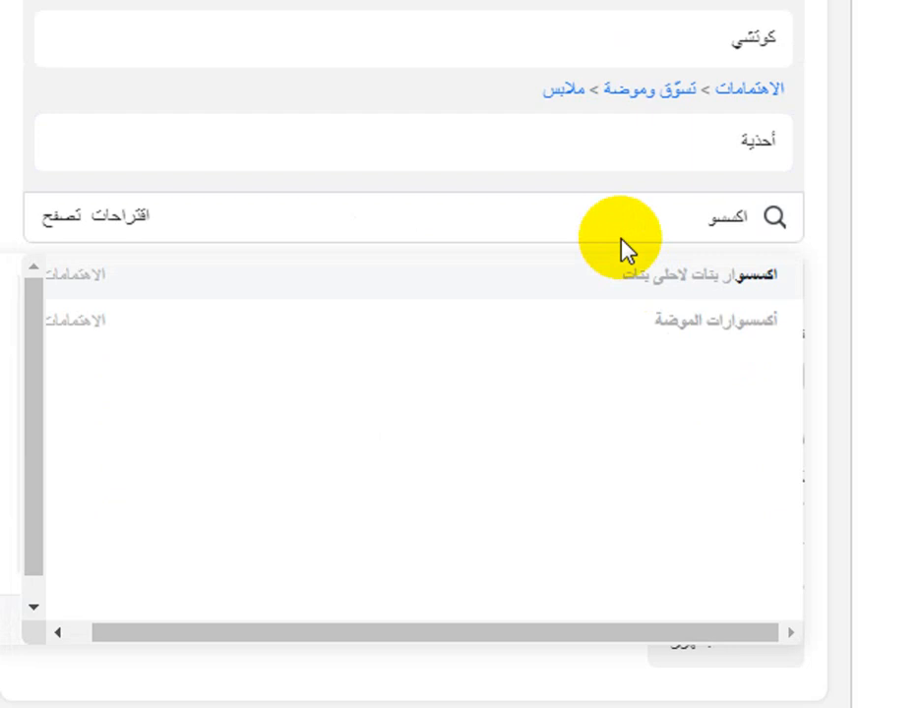
left_click(632, 327)
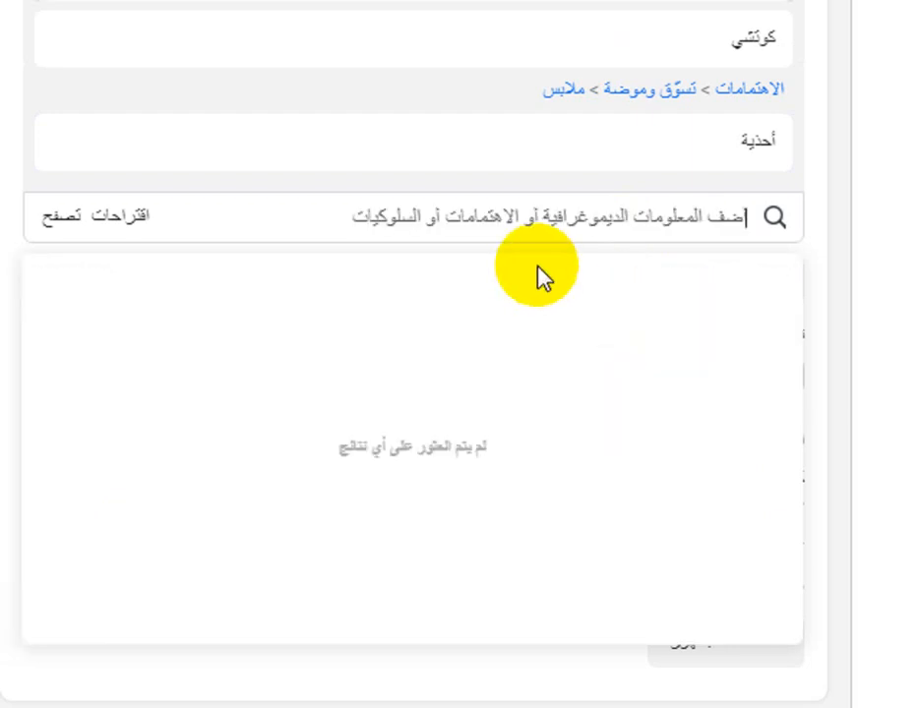
- Add the interests تسوق and بيع بالتجزئة to the detailed targeting
type("تسوق")
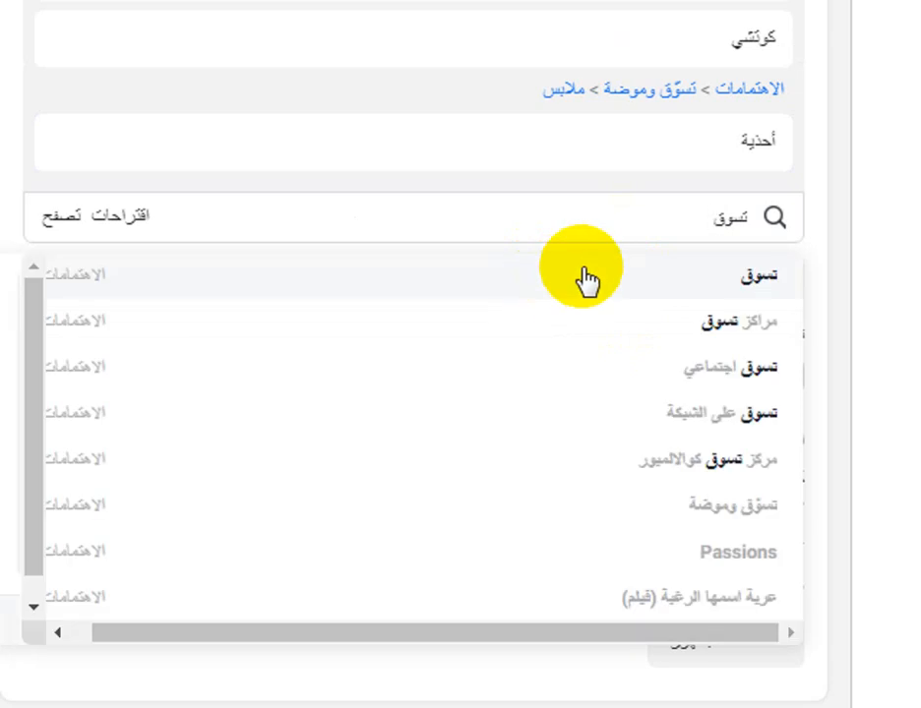
left_click(586, 279)
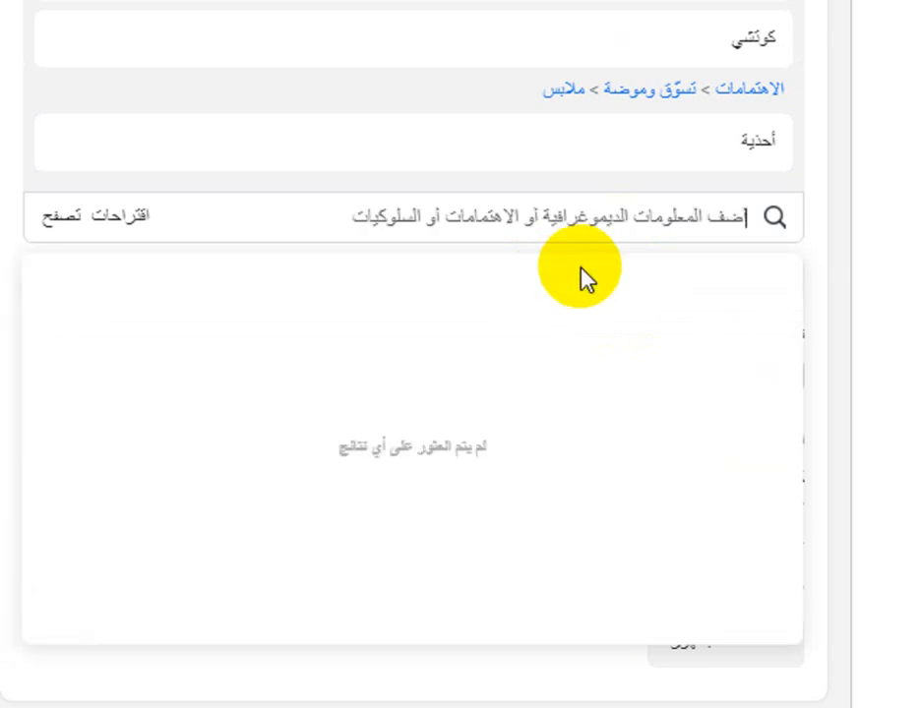
type("بيعتجز")
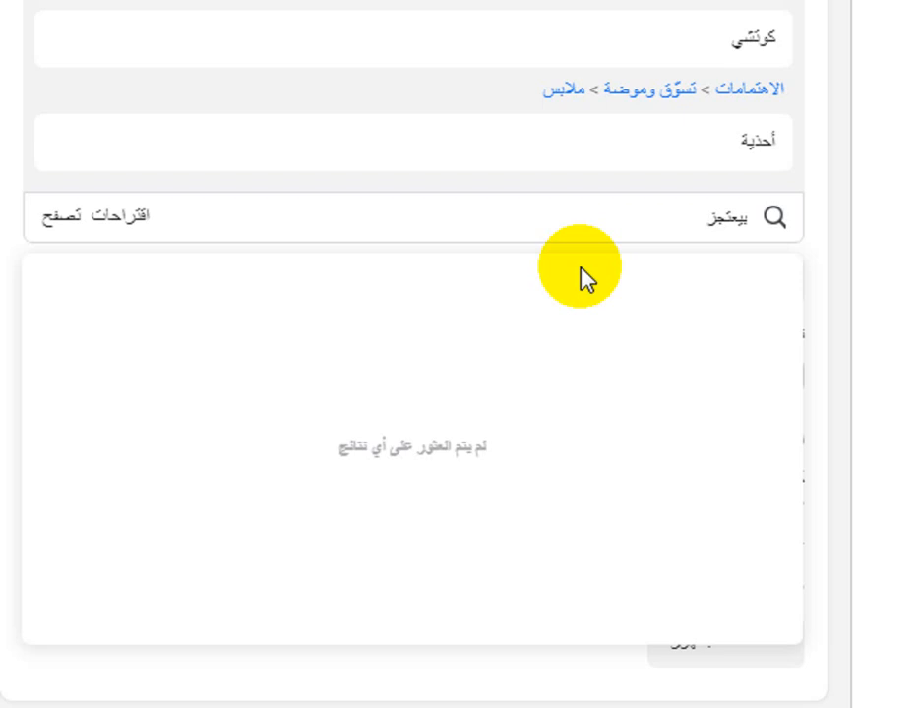
key("Right")
key("Right")
type("ئة")
key("BackSpace")
key("BackSpace")
key("BackSpace")
key("BackSpace")
key("BackSpace")
key("BackSpace")
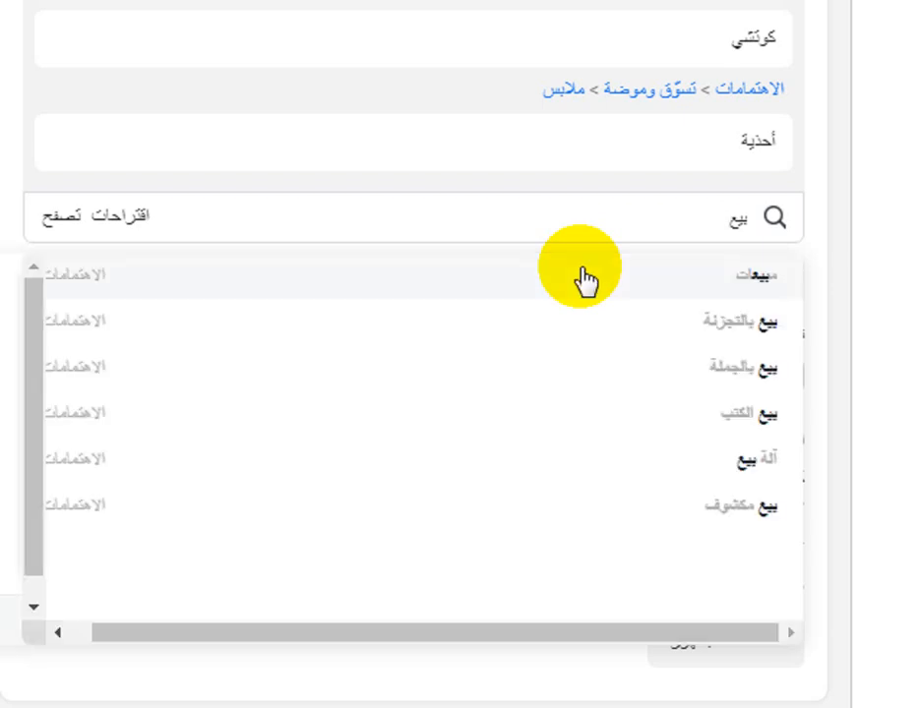
left_click(694, 322)
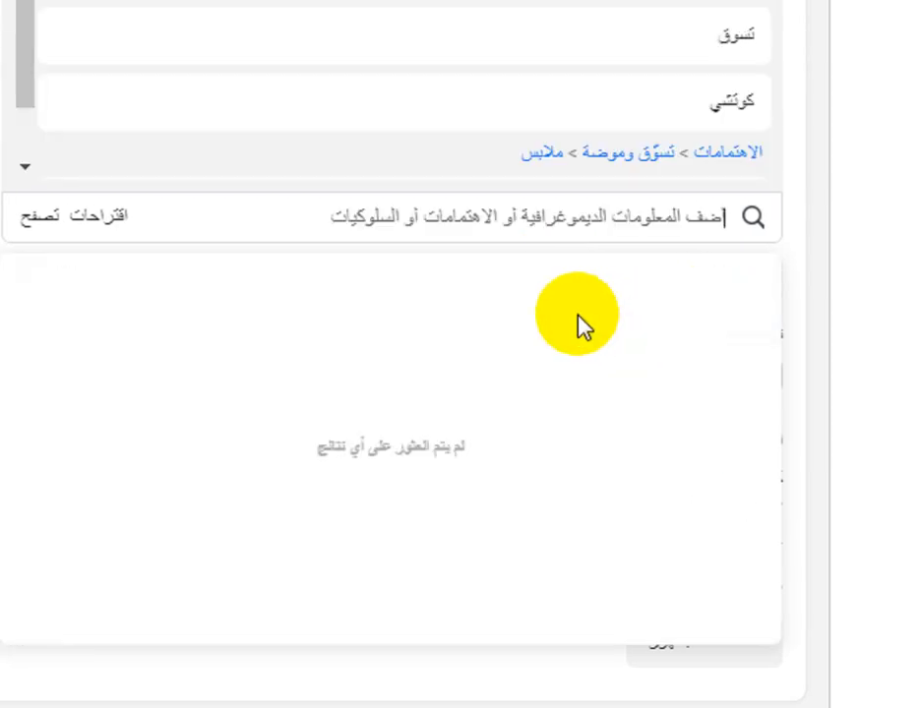
- Add the demographic industry مبيعات to the detailed targeting and review the chosen criteria
type("مبيعا")
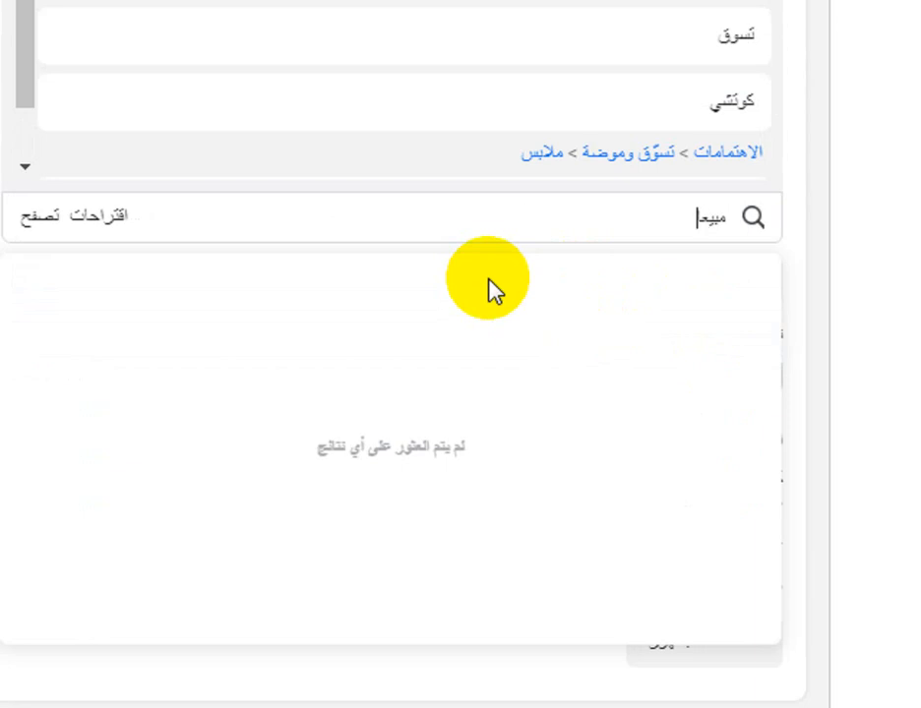
type("ت")
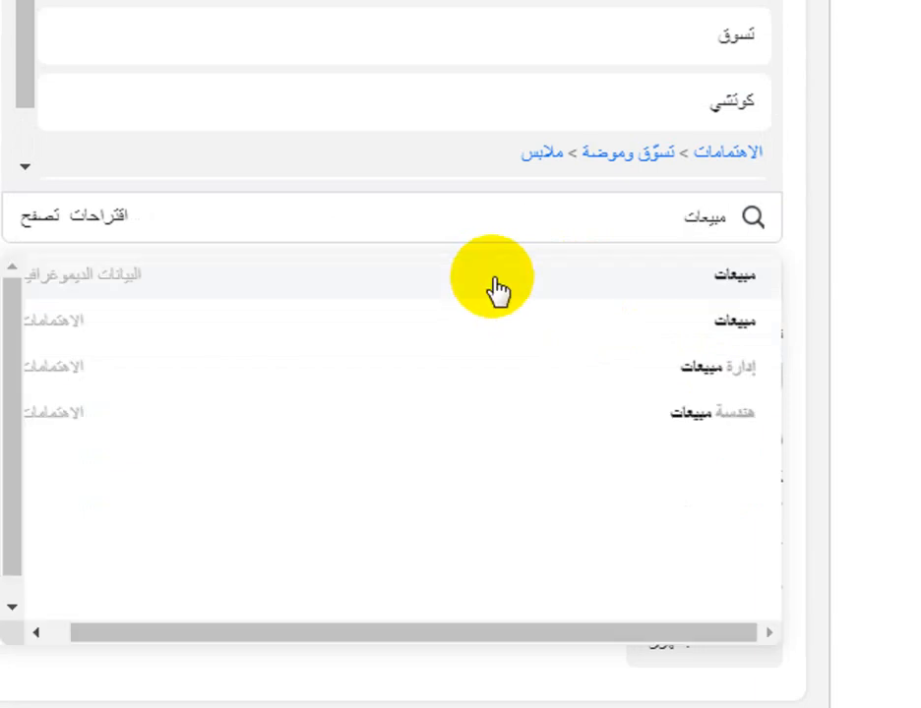
left_click(524, 280)
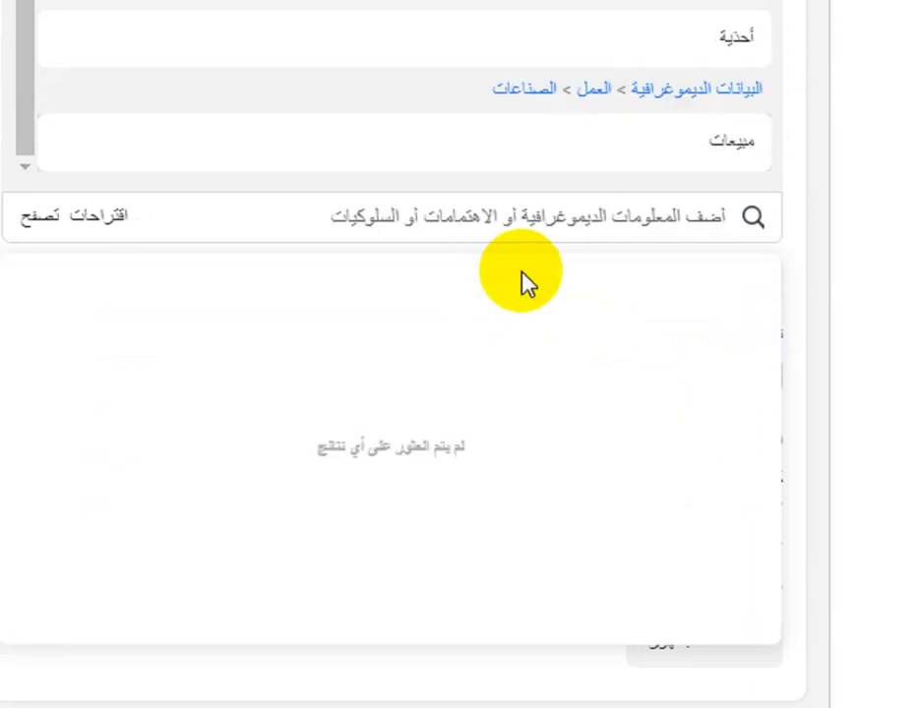
scroll(607, 148, "up", 3)
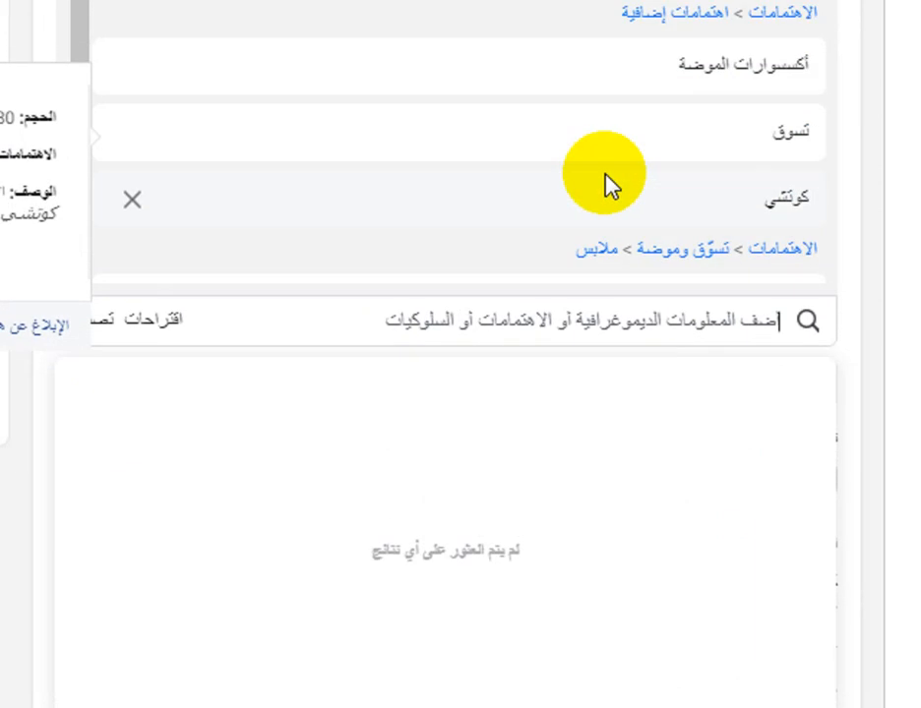
scroll(622, 168, "down", 3)
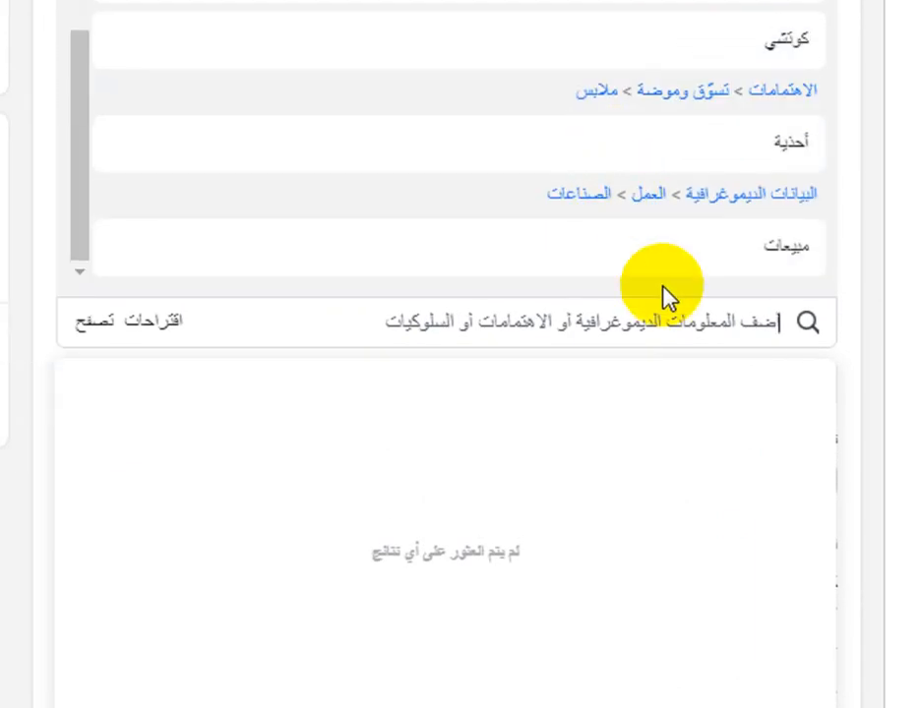
- Search the detailed targeting for المتسوقون and add the purchase behavior المتسوقون المتفاعلون
type("ال")
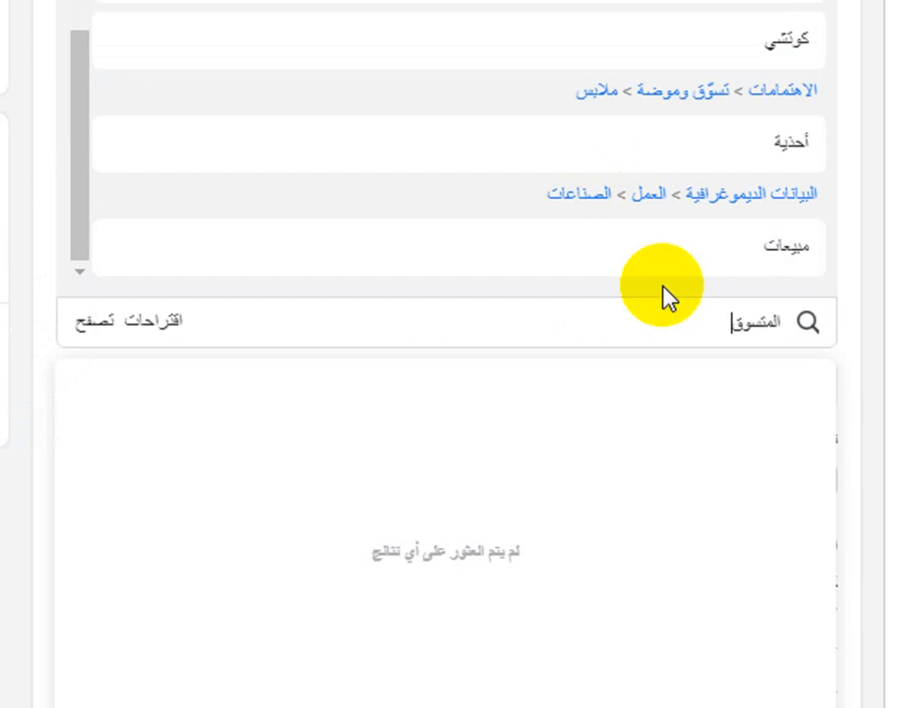
type("متسوقون")
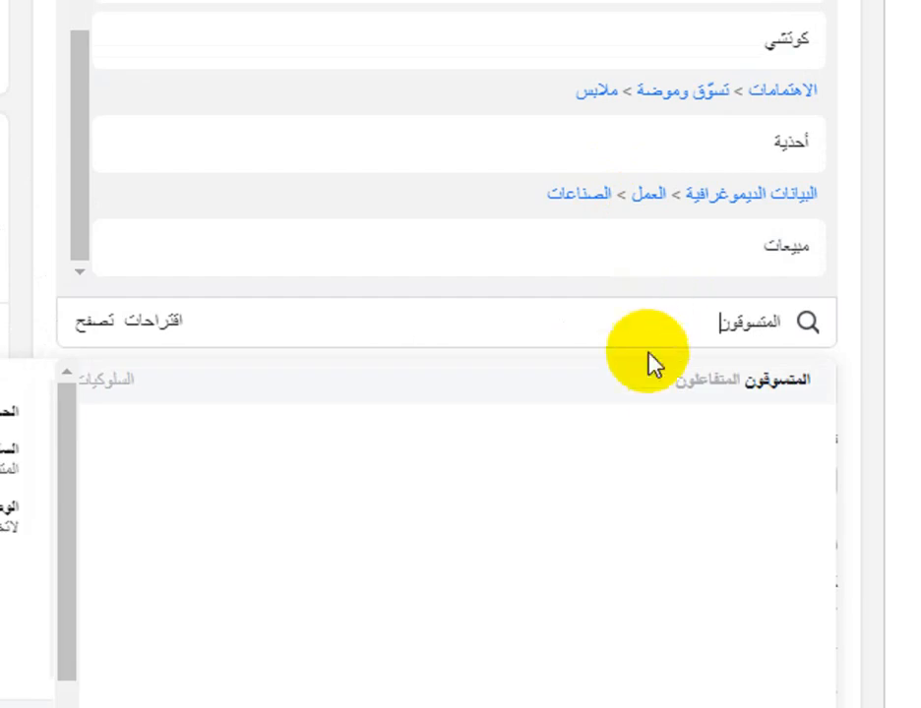
left_click(651, 376)
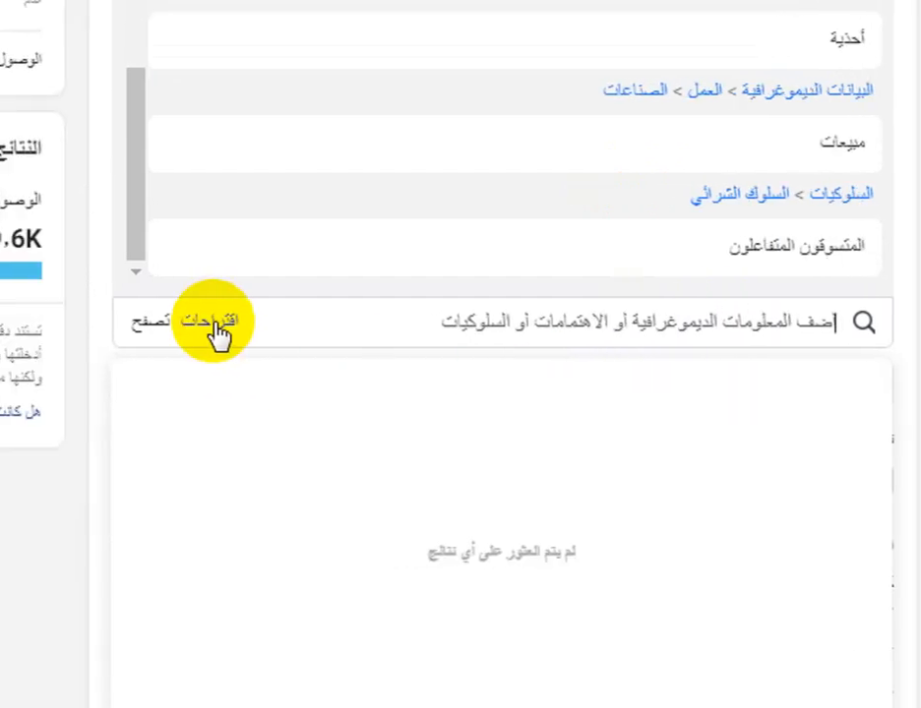
- Add the suggested interests تسوق على الشبكة, تسوّق وموضة and ملابس to the detailed targeting, and browse the remaining suggestions
left_click(162, 322)
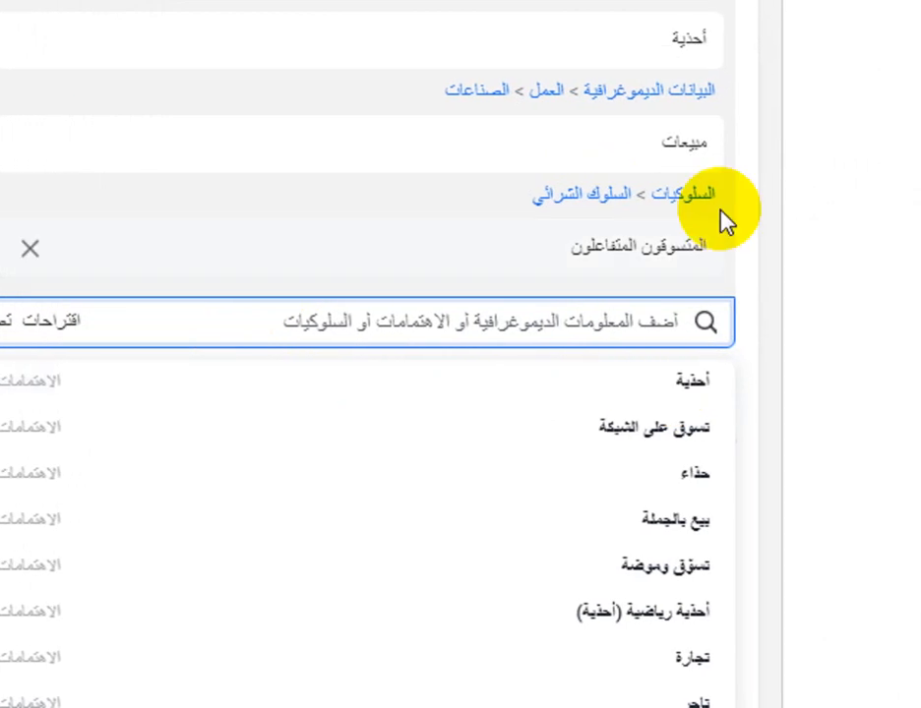
scroll(747, 182, "up", 2)
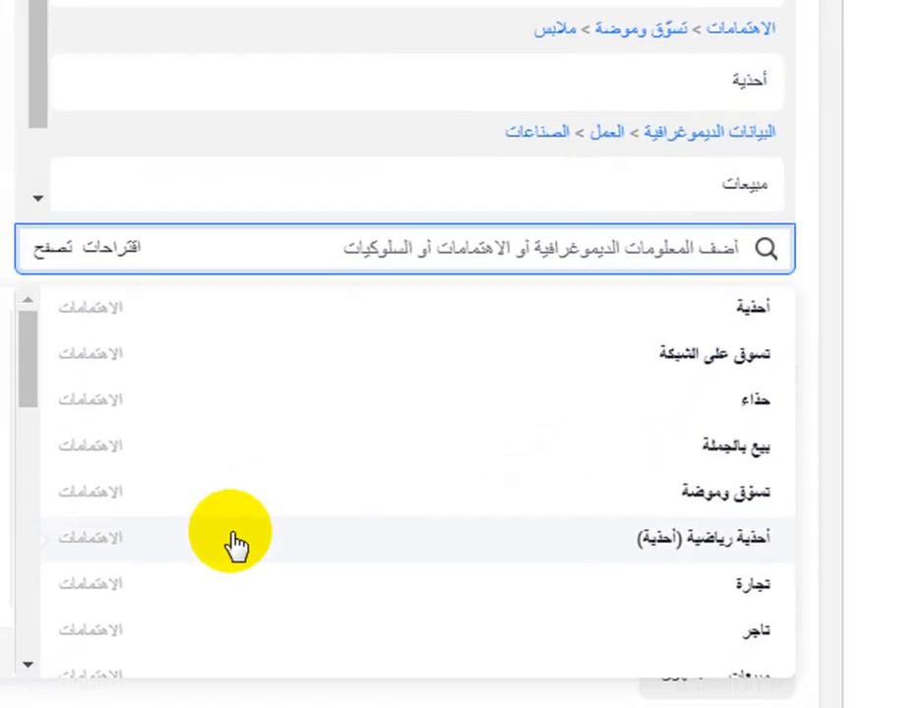
left_click(617, 359)
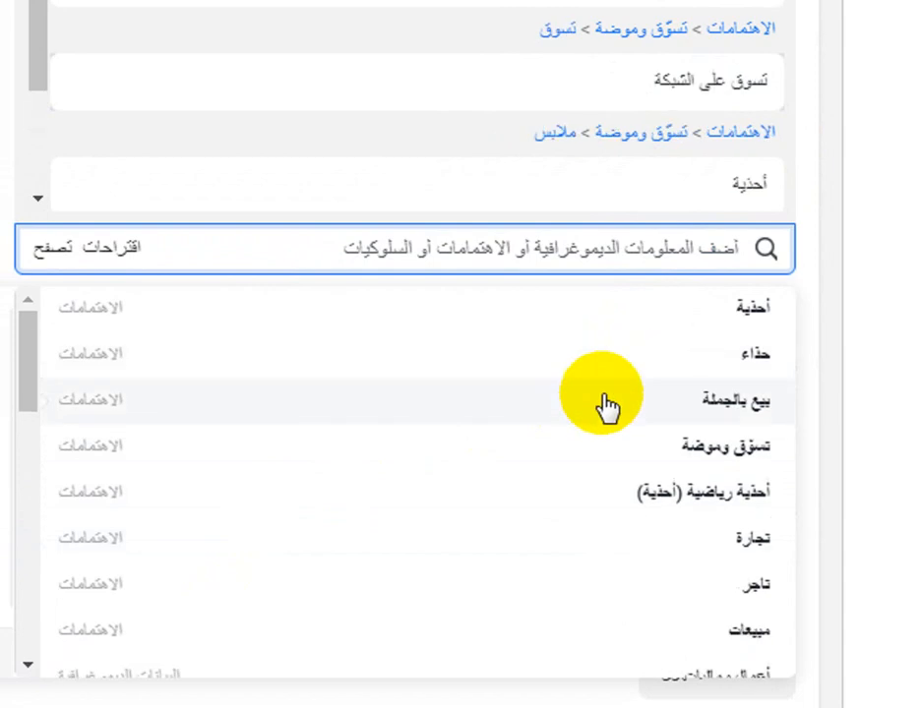
left_click(492, 455)
scroll(554, 549, "down", 1)
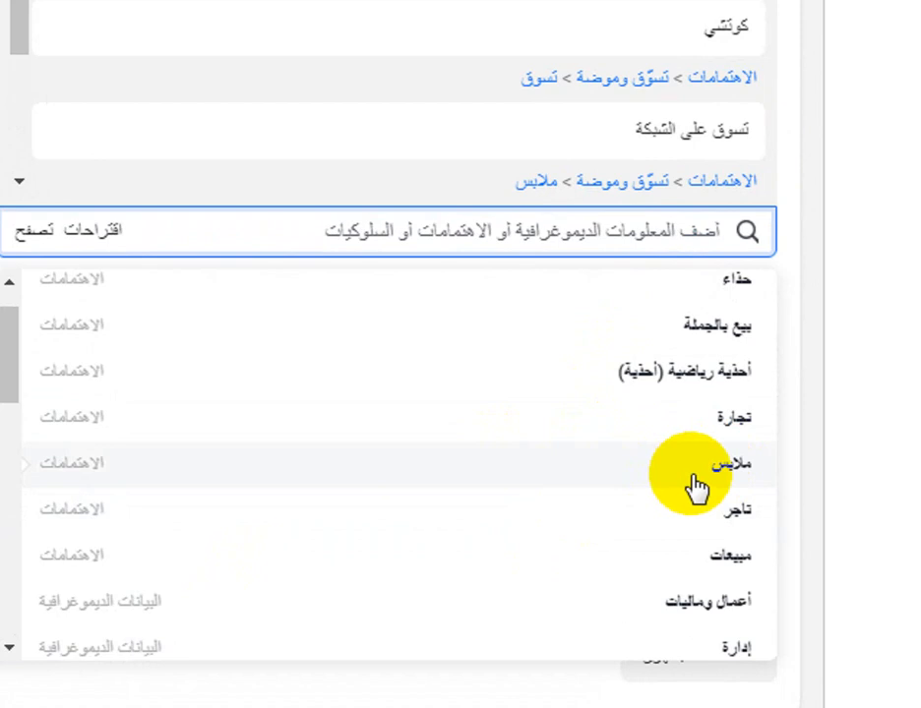
left_click(691, 480)
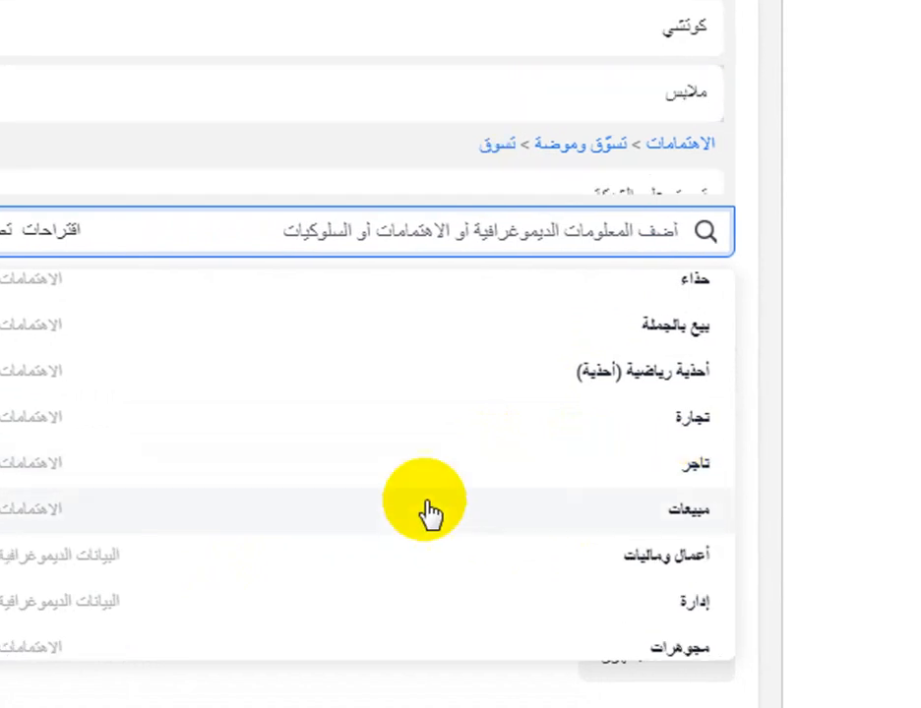
scroll(427, 511, "down", 3)
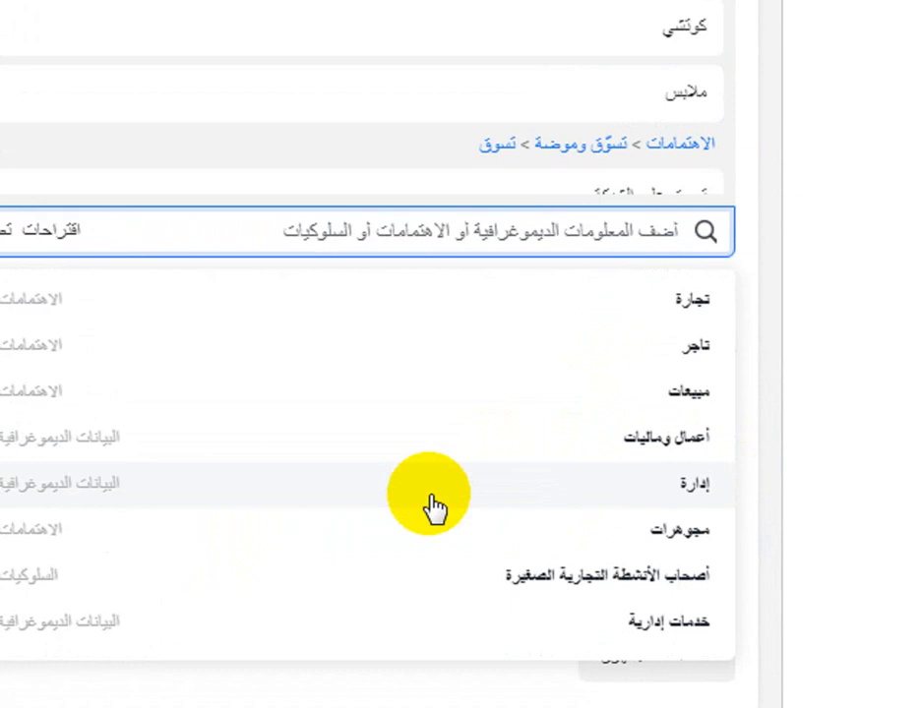
scroll(437, 507, "down", 5)
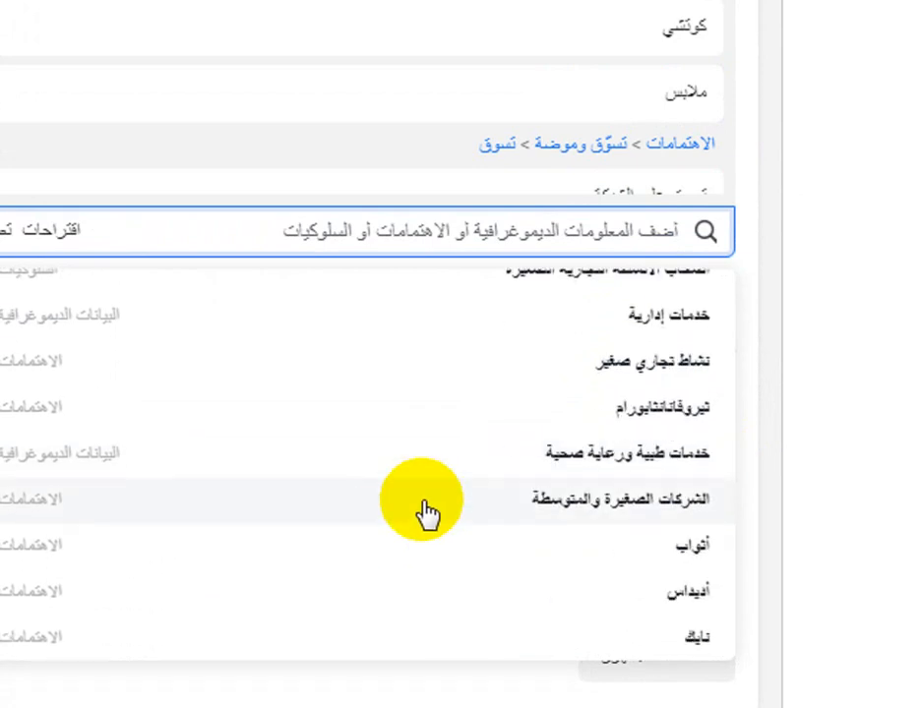
scroll(493, 511, "down", 5)
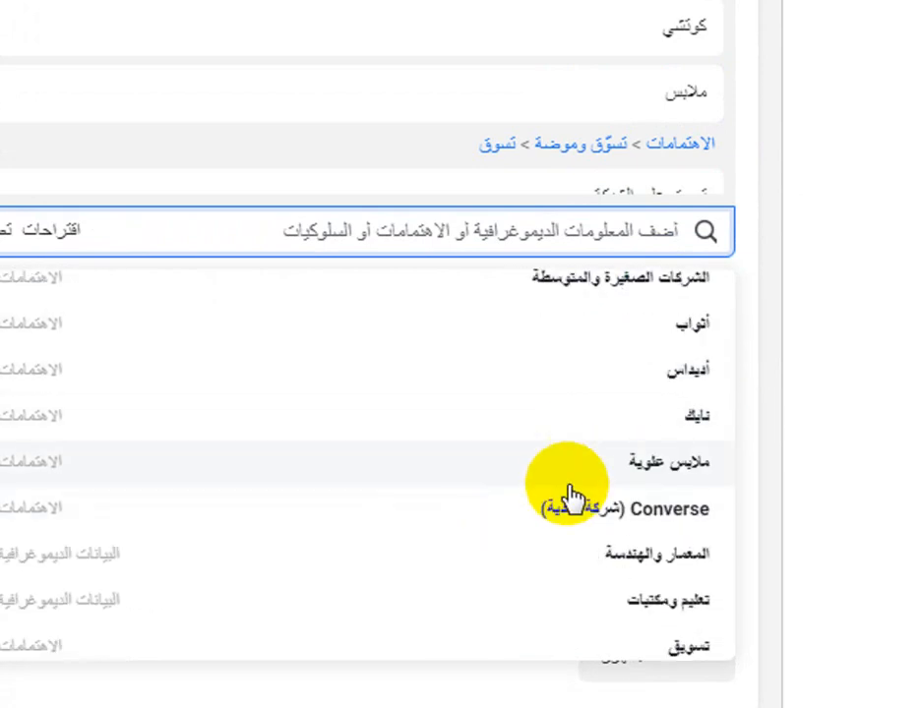
scroll(554, 504, "down", 10)
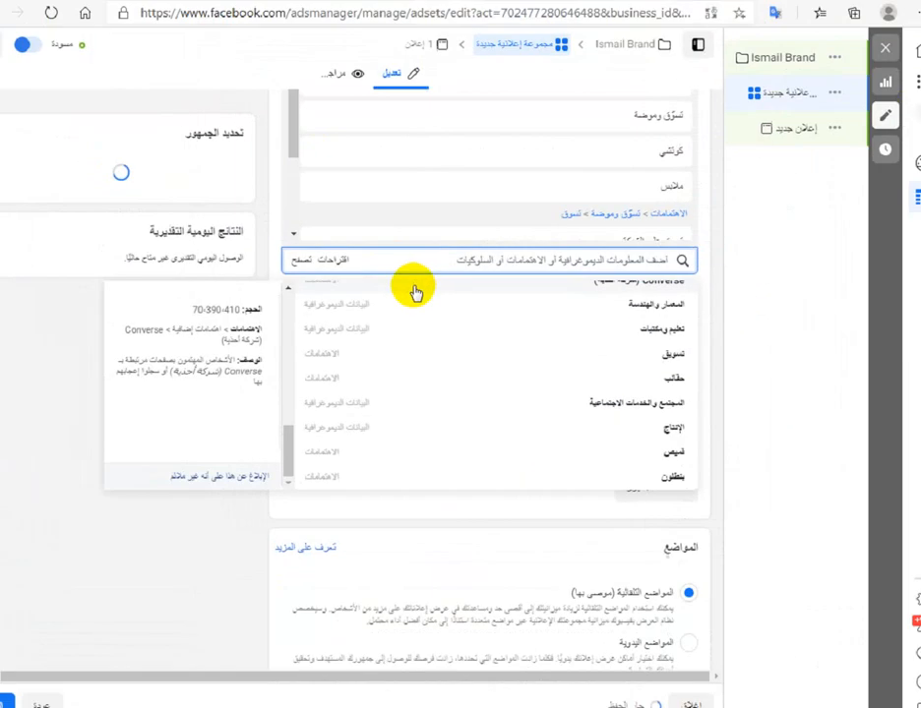
- Switch the ad set's placements to manual placements (المواضع اليدوية)
scroll(107, 477, "down", 2)
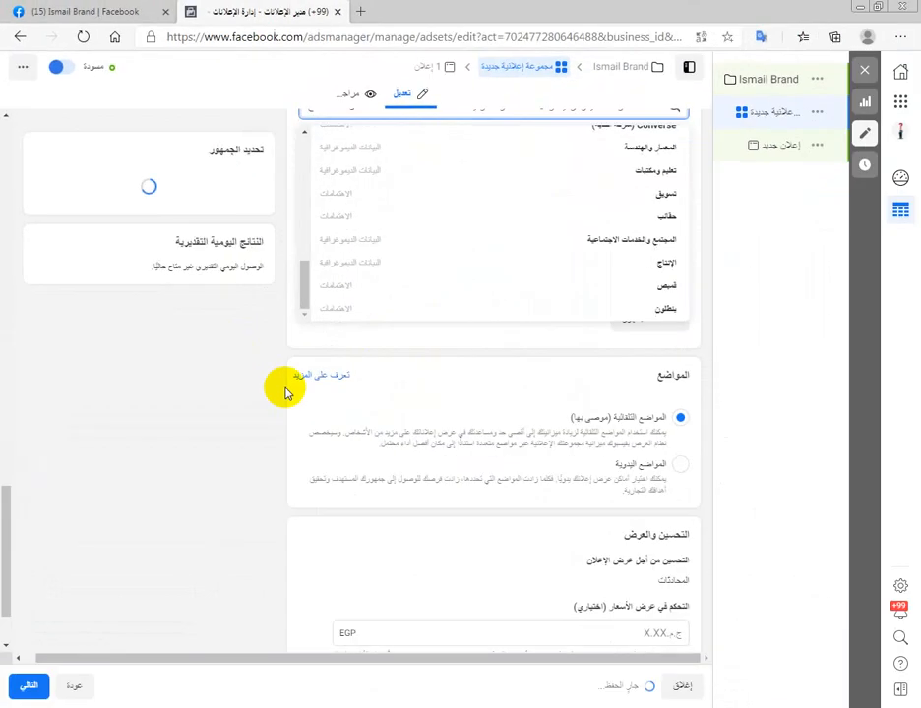
scroll(462, 536, "down", 2)
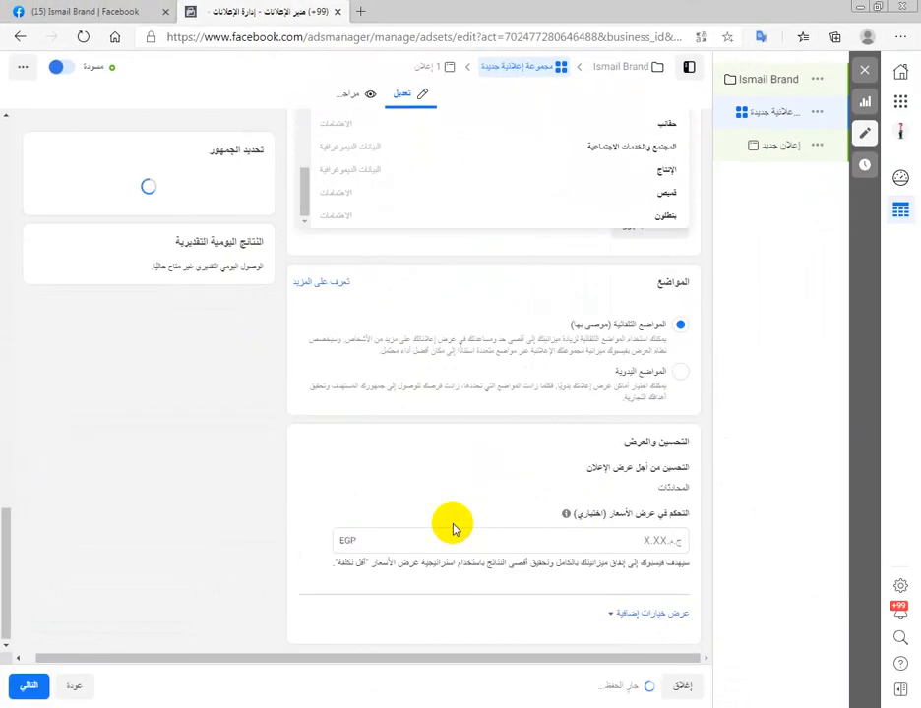
left_click(678, 377)
left_click(678, 386)
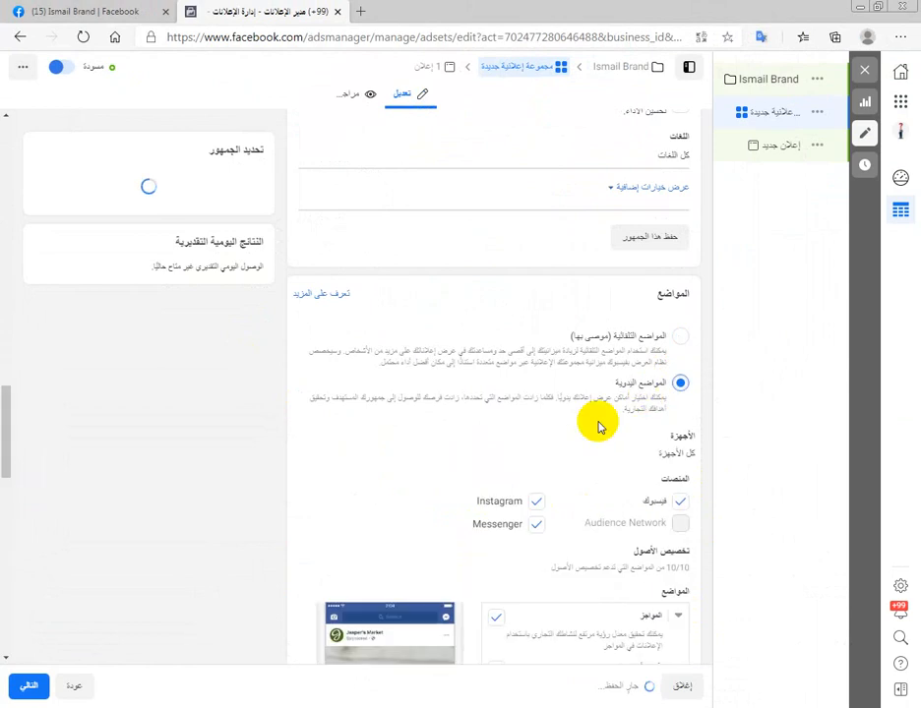
- Remove the Messenger and Instagram platforms from the ad set's manual placements, keeping only Facebook
left_click(539, 524)
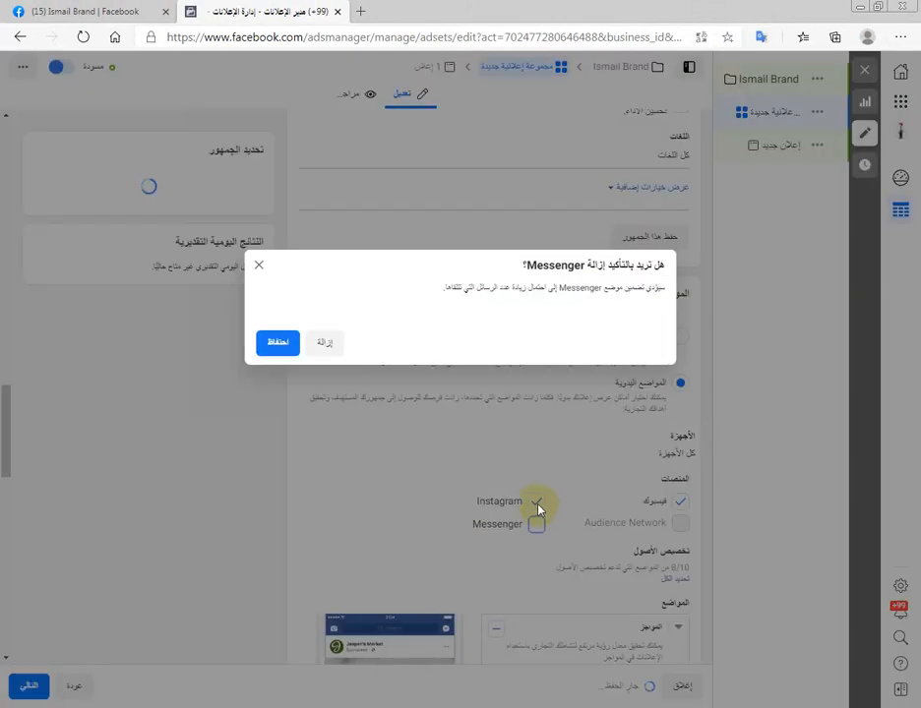
left_click(329, 346)
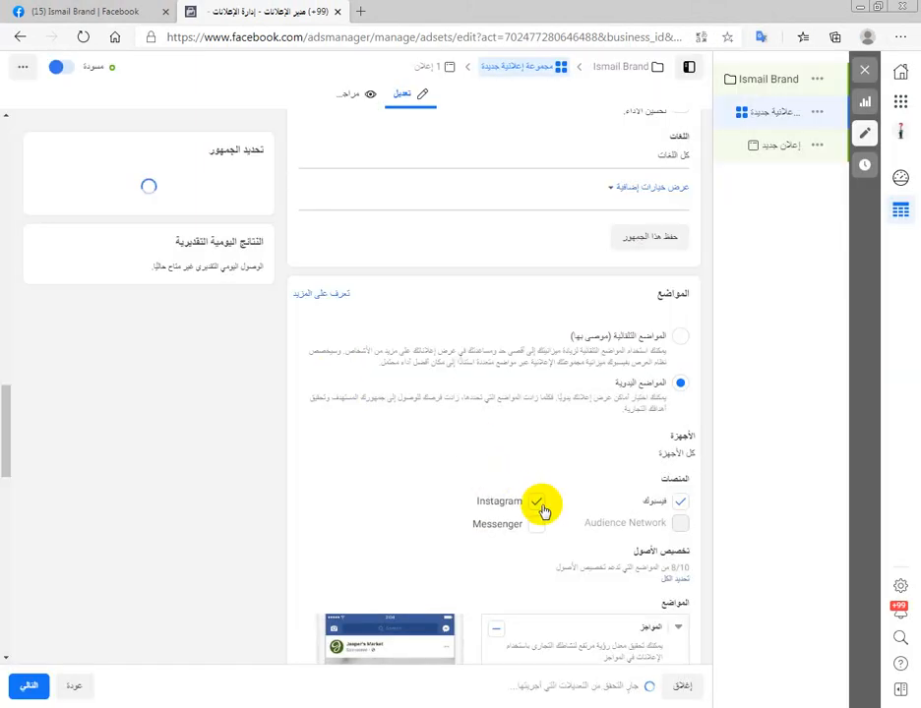
scroll(544, 510, "down", 1)
scroll(536, 432, "down", 1)
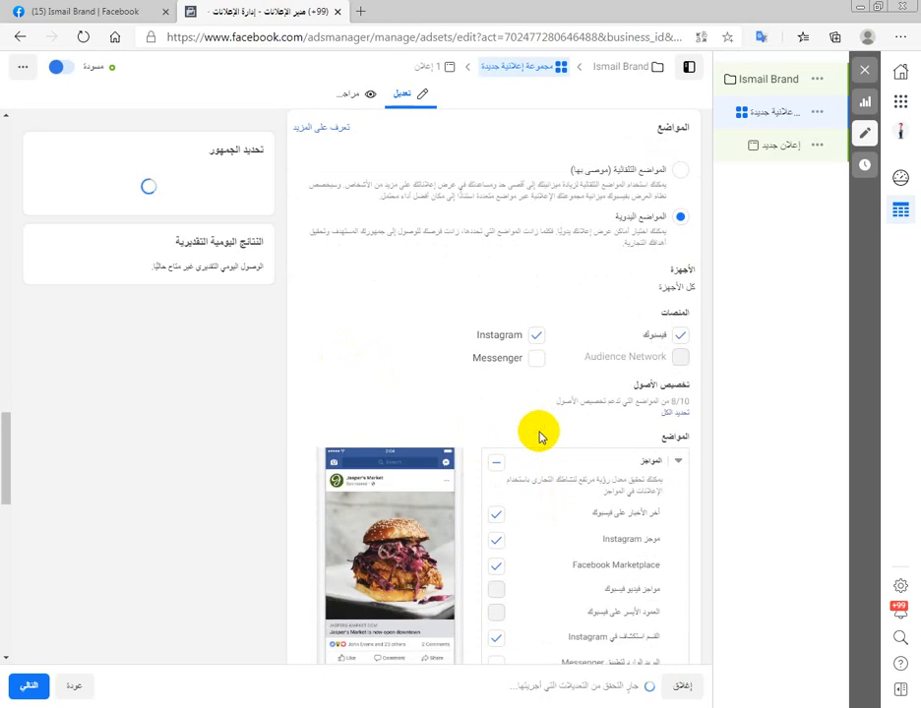
left_click(541, 339)
- Exclude the Facebook Stories and Facebook instant articles (المقالات الفورية من فيسبوك) placements from the ad set
scroll(536, 458, "down", 1)
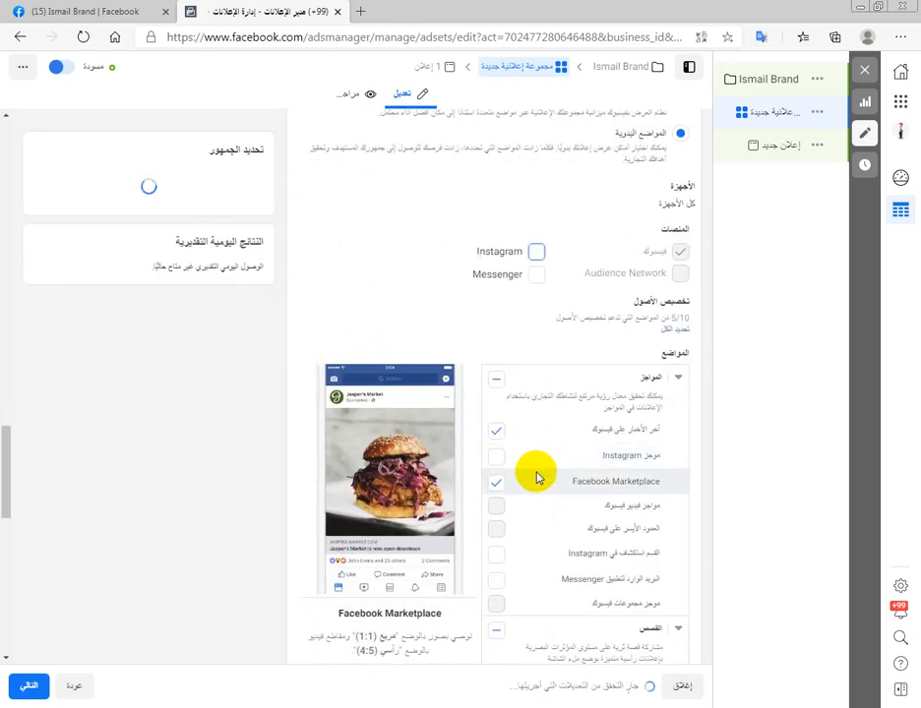
scroll(504, 469, "down", 2)
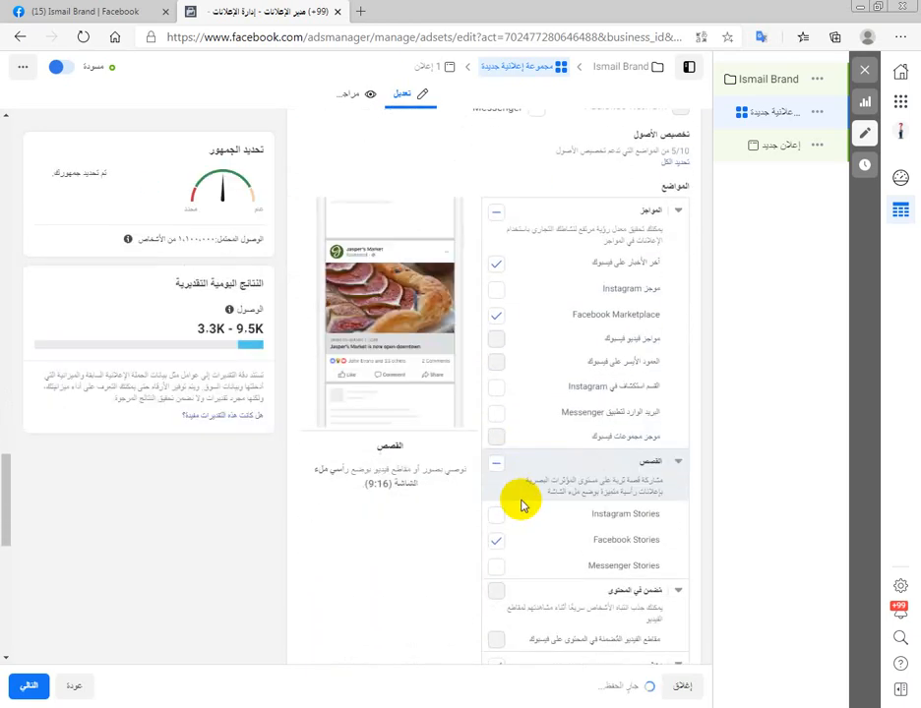
left_click(498, 547)
scroll(499, 545, "down", 4)
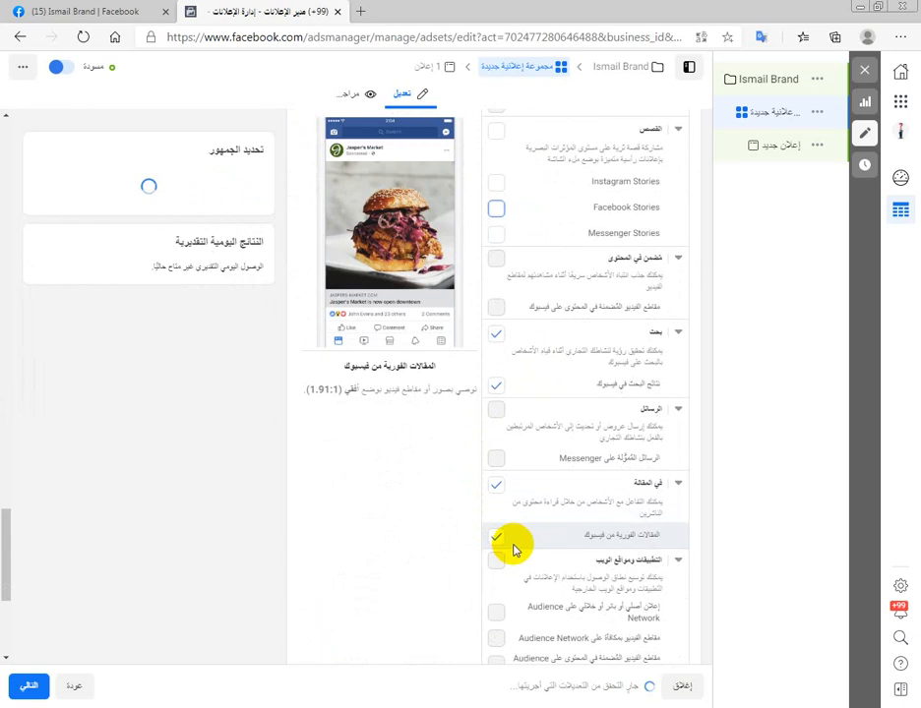
left_click(498, 536)
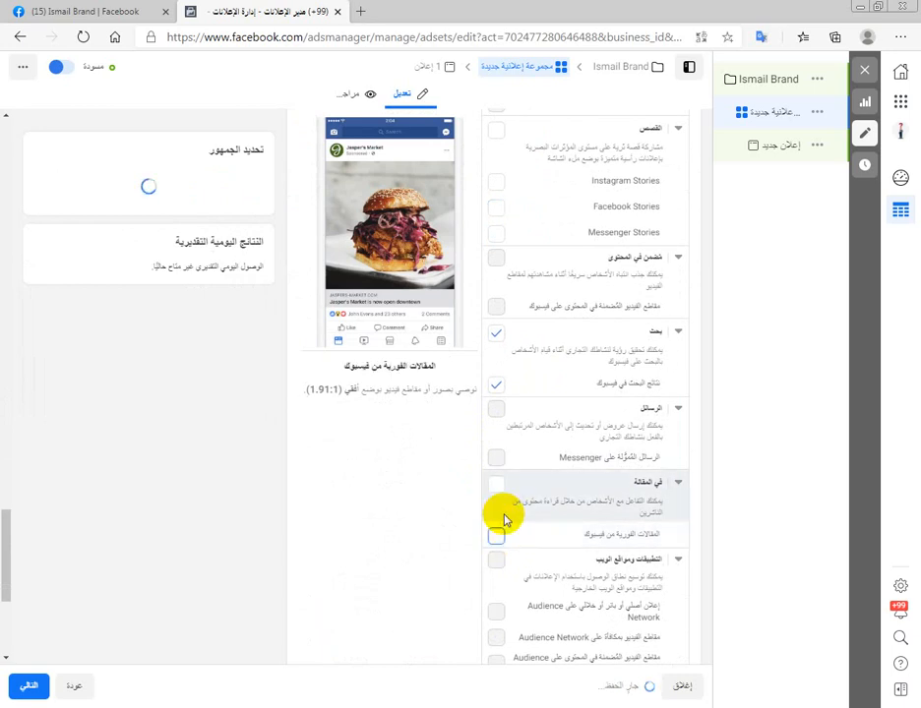
scroll(411, 568, "down", 3)
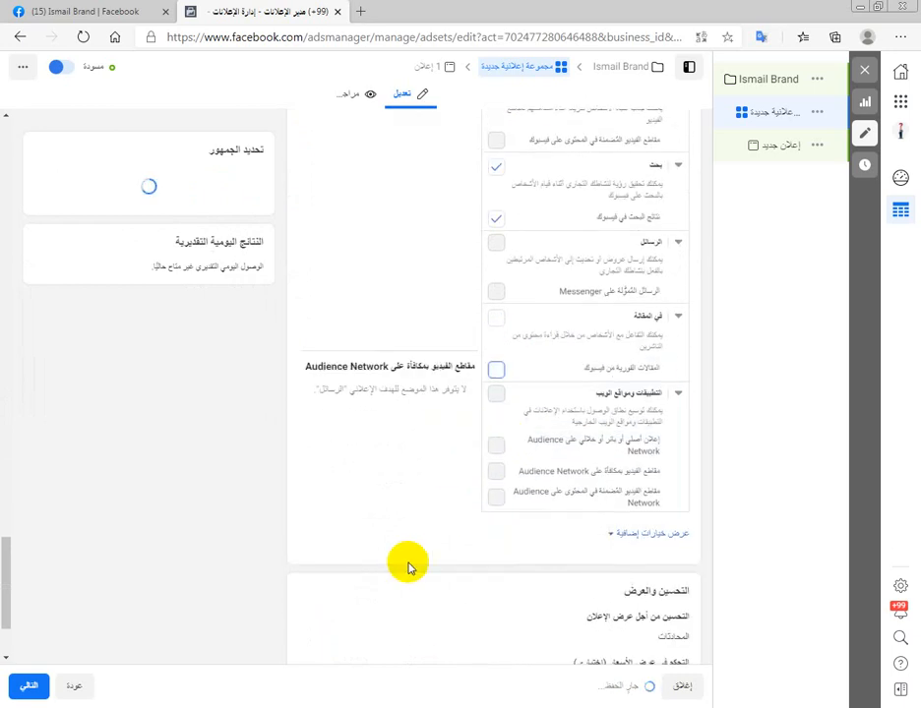
- Check the ad set's audience definition and potential reach estimate, and continue to the ad's settings
scroll(257, 541, "up", 10)
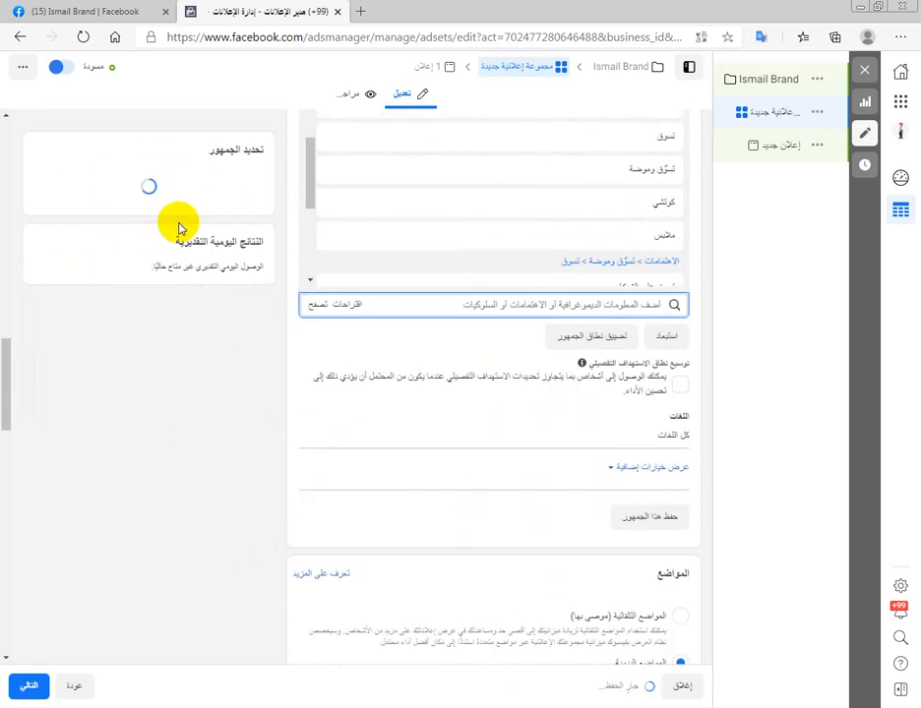
scroll(180, 229, "up", 1)
scroll(180, 230, "up", 1)
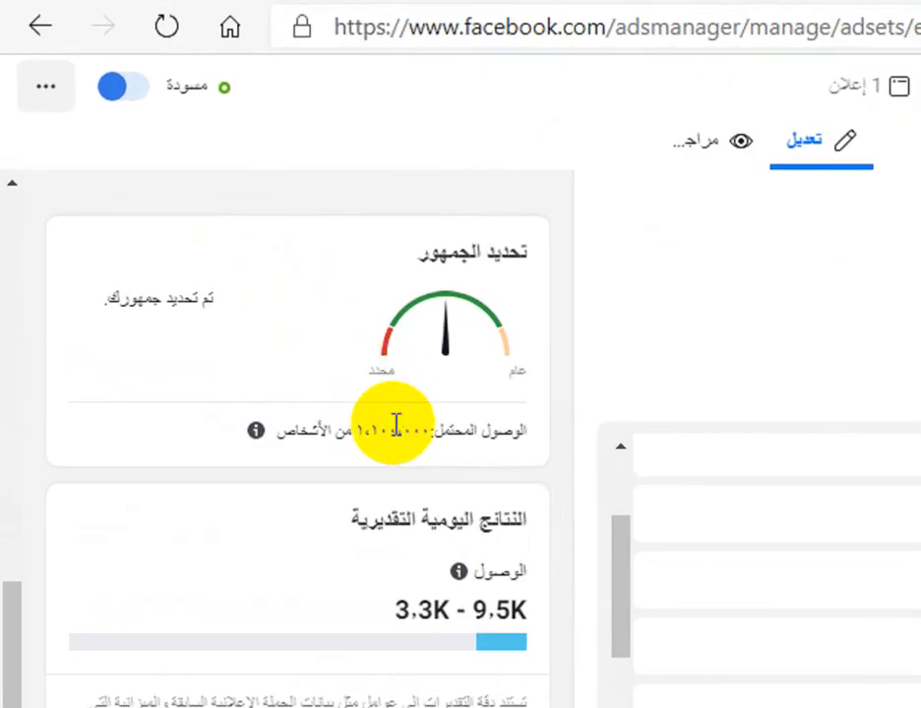
left_click_drag(204, 239, 175, 240)
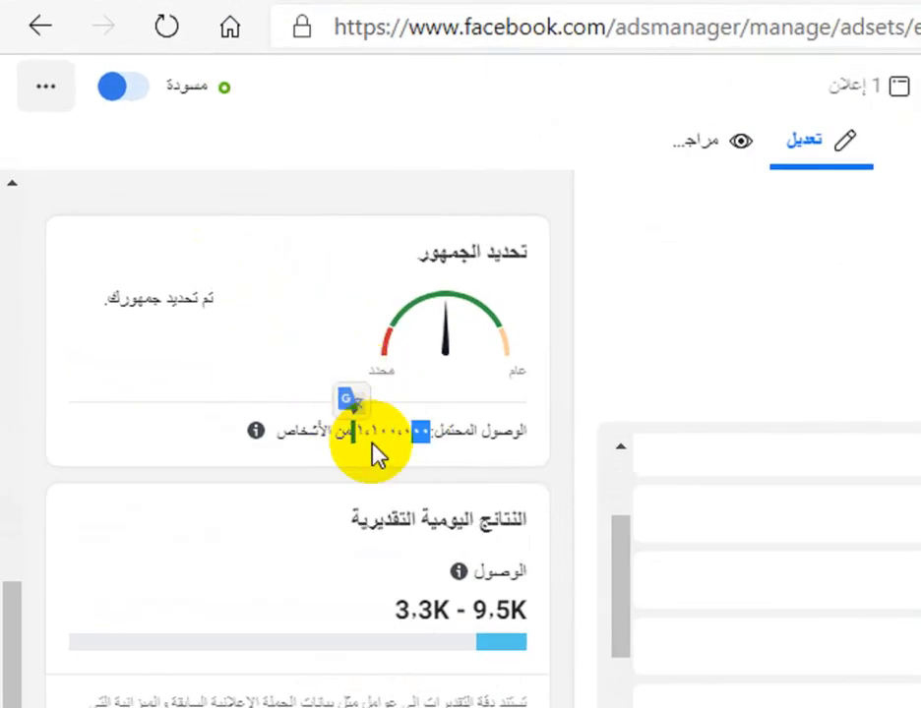
left_click(379, 455)
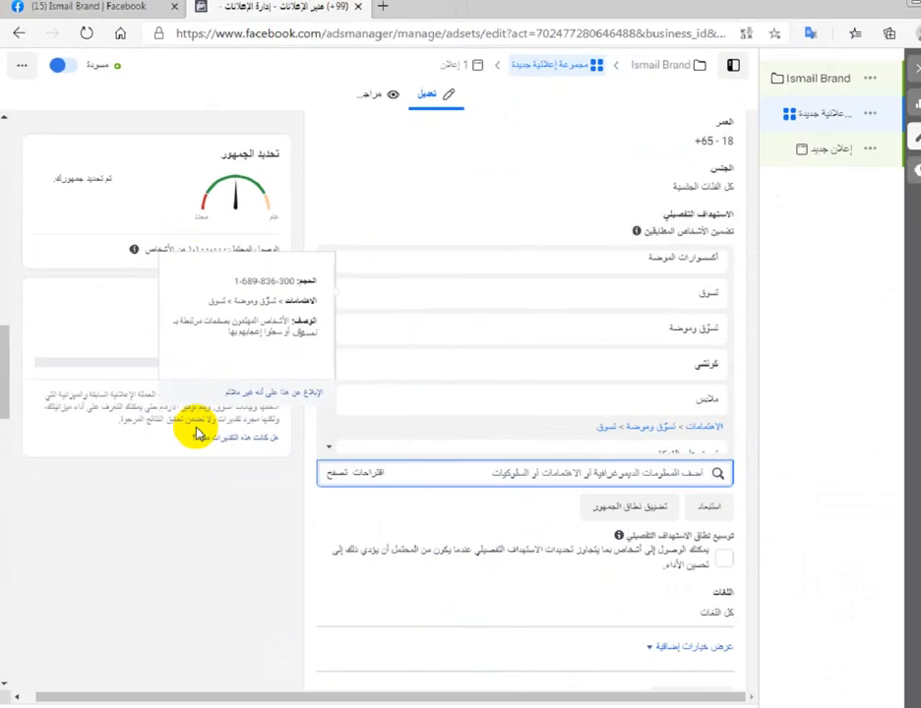
scroll(131, 536, "down", 4)
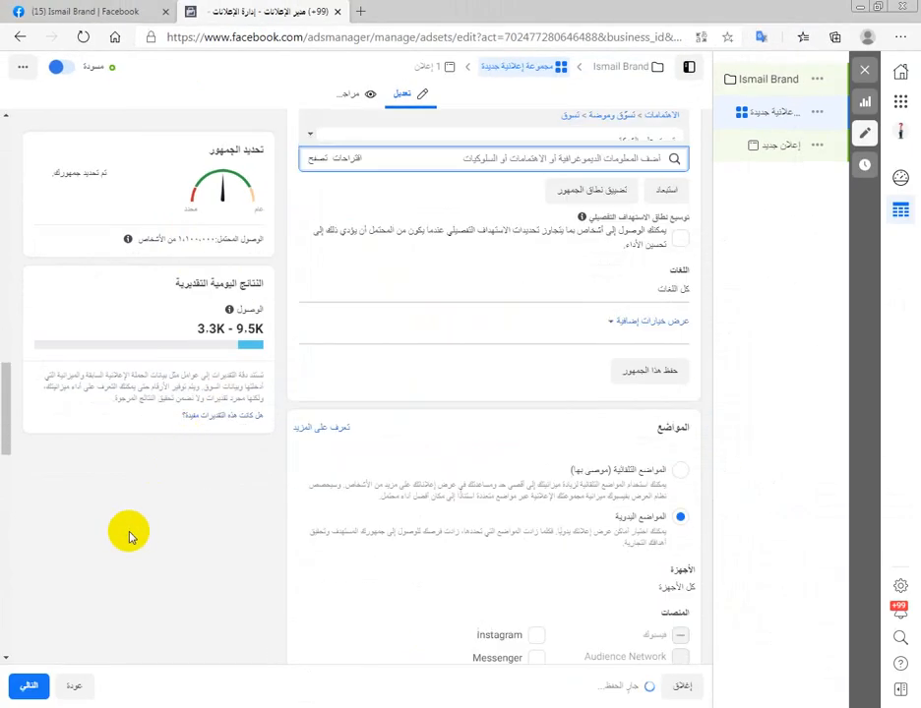
scroll(131, 536, "down", 10)
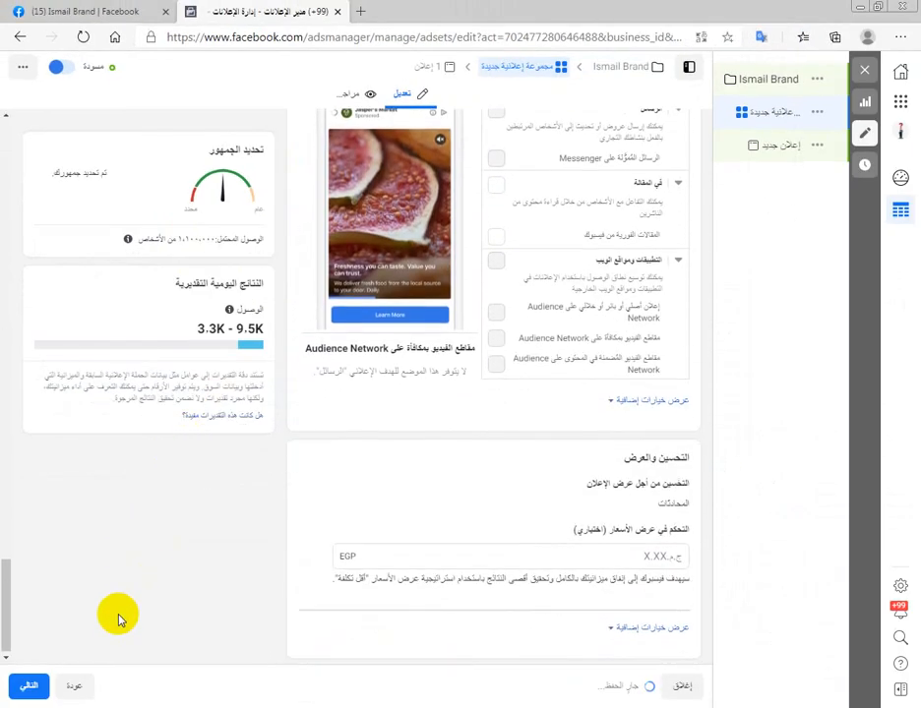
left_click(31, 689)
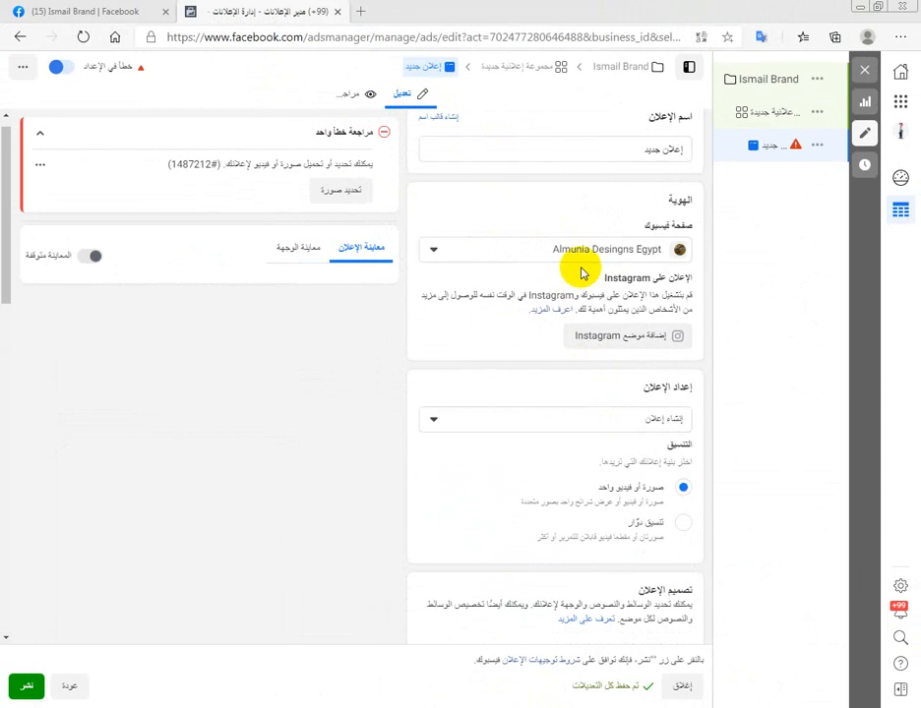
- Set the ad's Facebook page to Ismail Brand and its ad setup to use an existing post (استخدام منشور حالي)
left_click(384, 187)
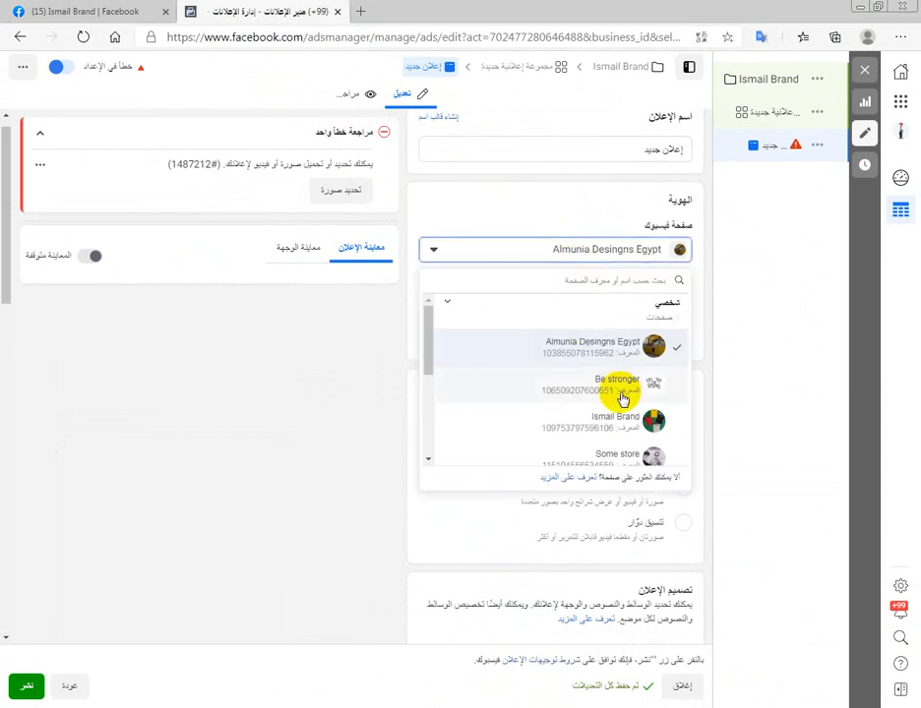
scroll(625, 403, "down", 1)
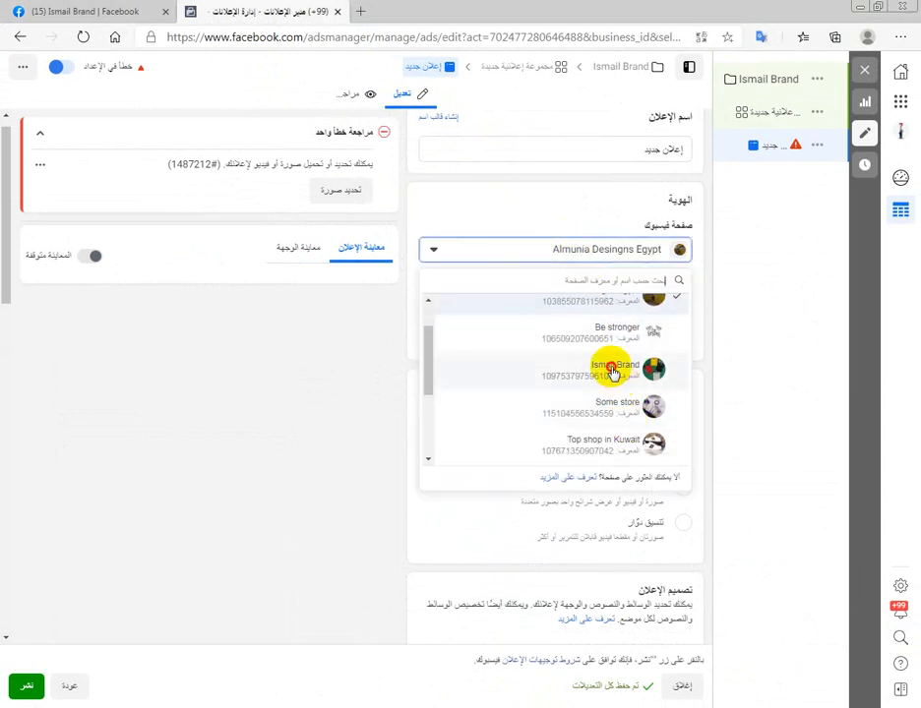
left_click(612, 372)
left_click(621, 419)
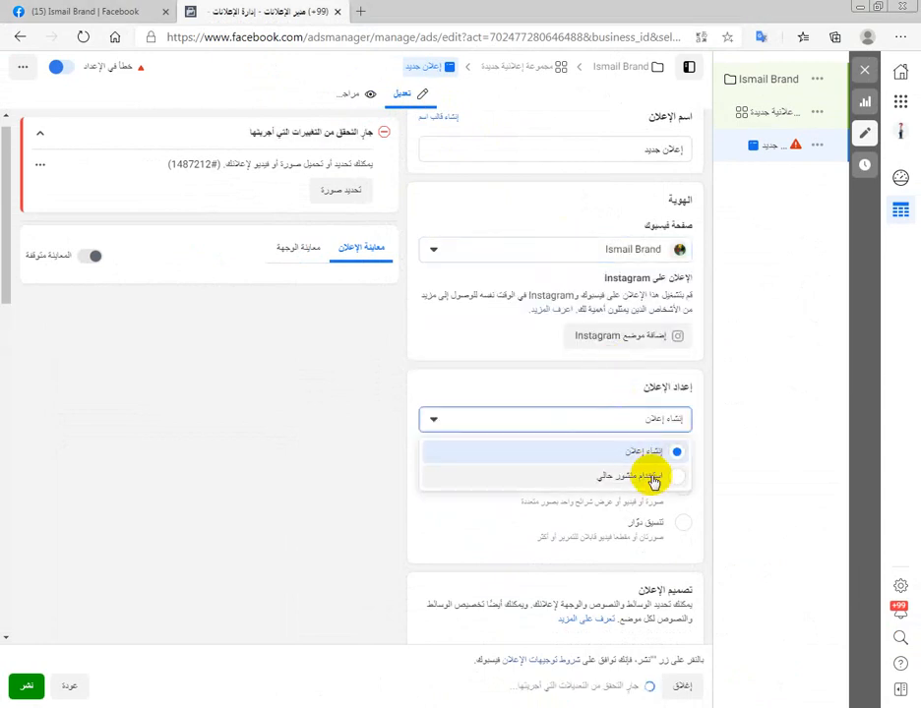
left_click(651, 480)
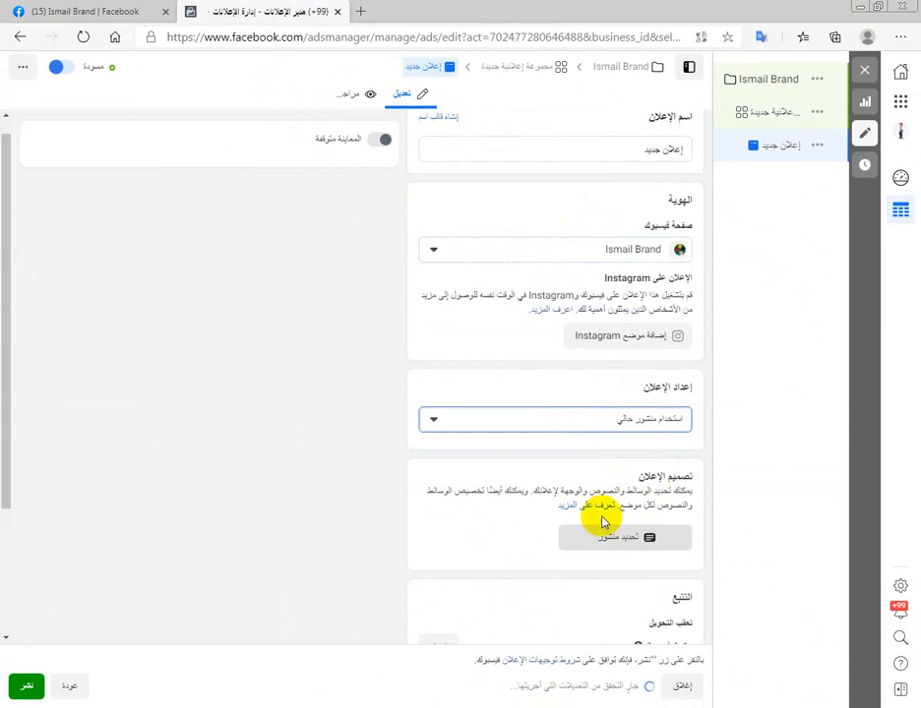
- Open the shoe offer post on the Ismail Brand Facebook page and copy its post ID from the address
left_click(117, 10)
scroll(334, 375, "down", 10)
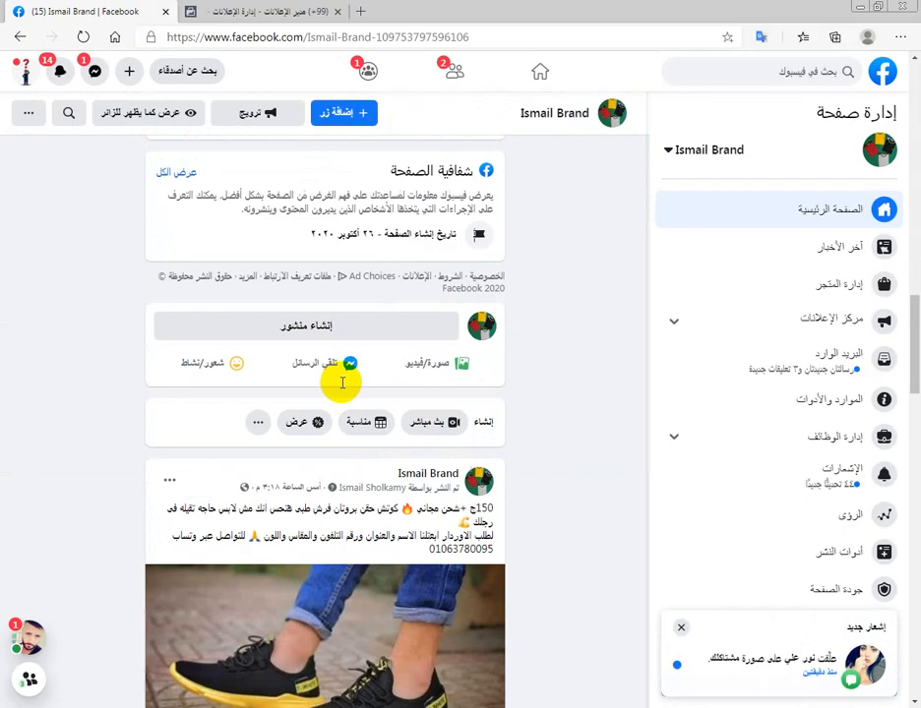
scroll(336, 375, "down", 6)
scroll(238, 304, "up", 5)
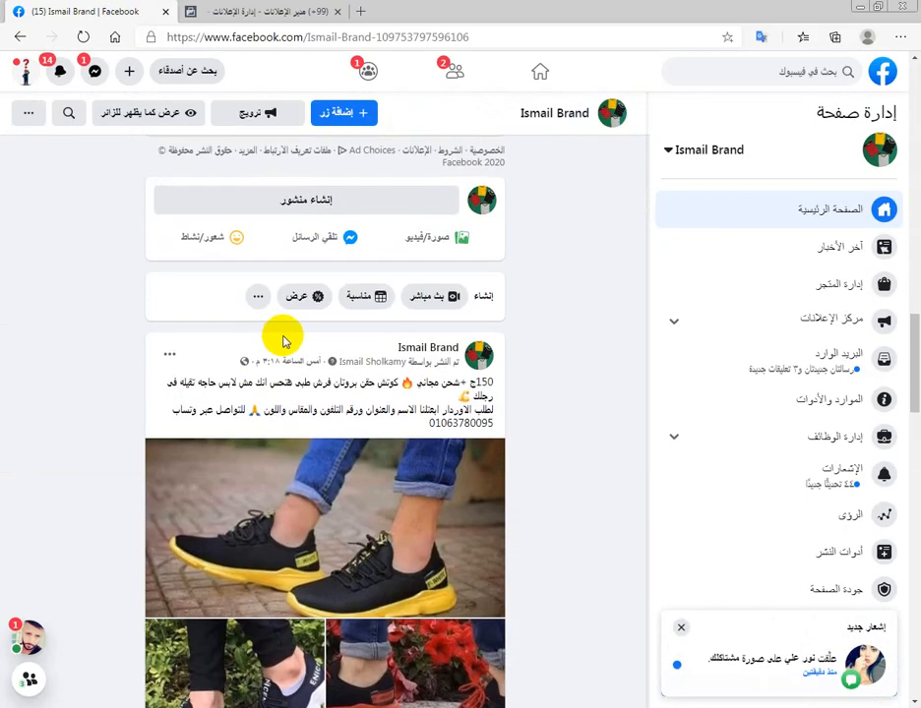
left_click(288, 362)
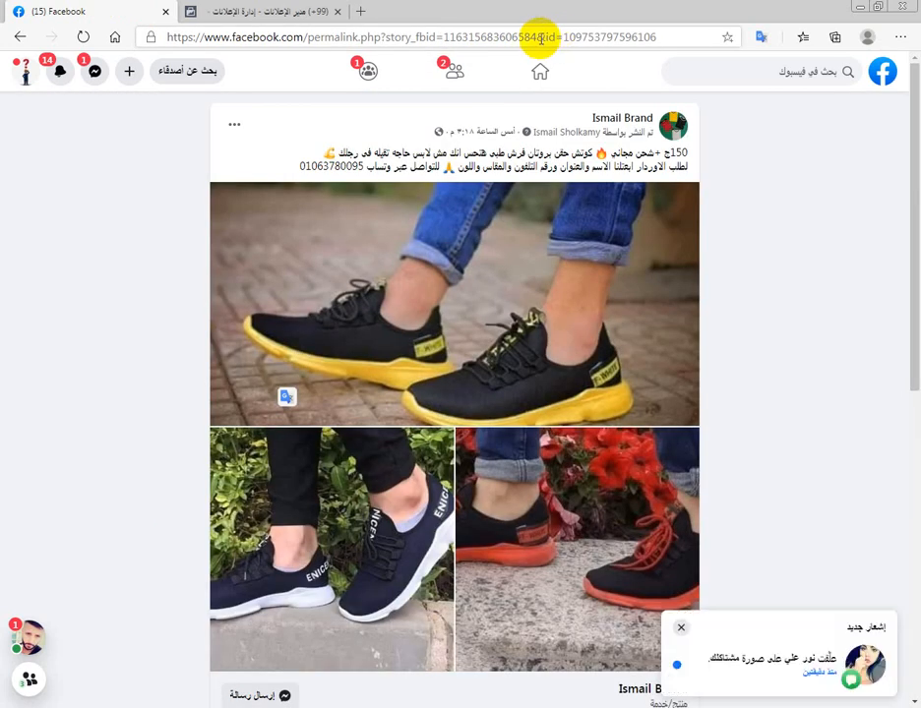
left_click_drag(540, 38, 450, 39)
right_click(461, 44)
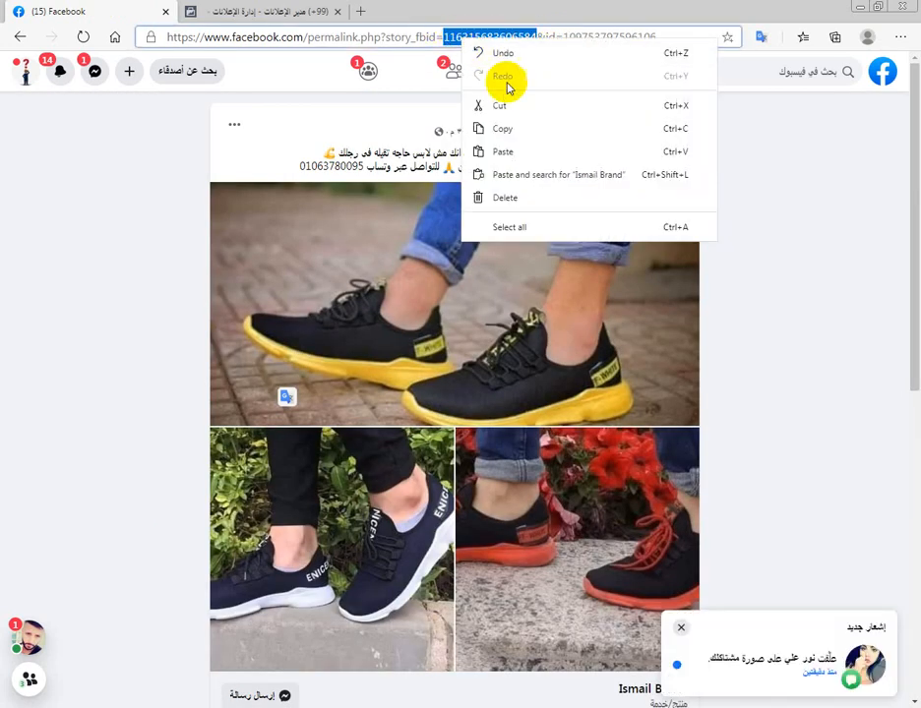
left_click(509, 127)
- Back in Ads Manager, search the Facebook page's posts for the copied post ID and use the matching shoe post for the ad
left_click(300, 12)
left_click(527, 233)
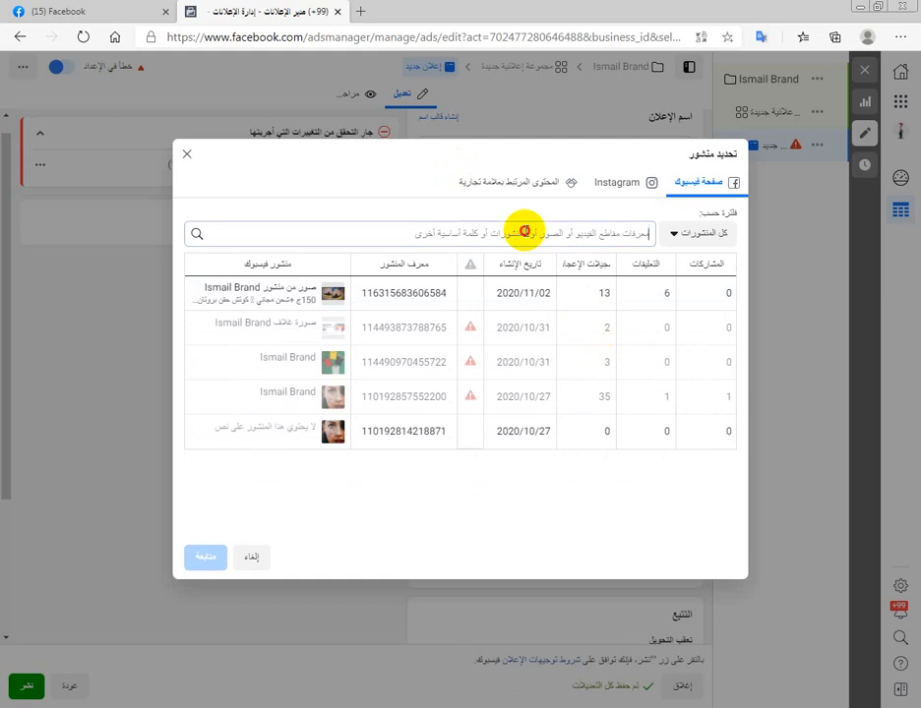
key("ctrl+v")
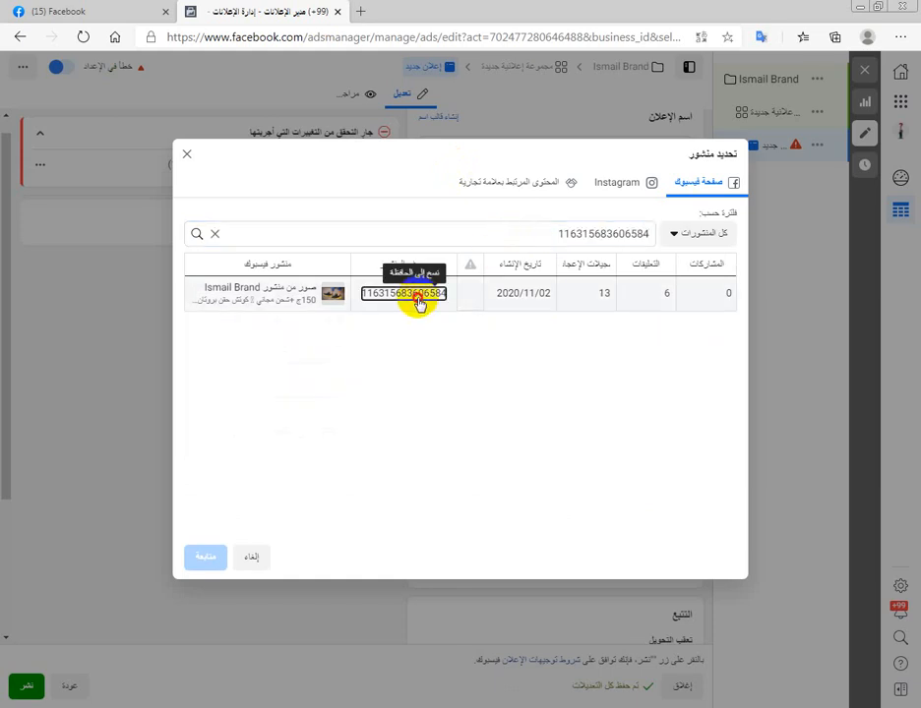
left_click(417, 297)
left_click(206, 560)
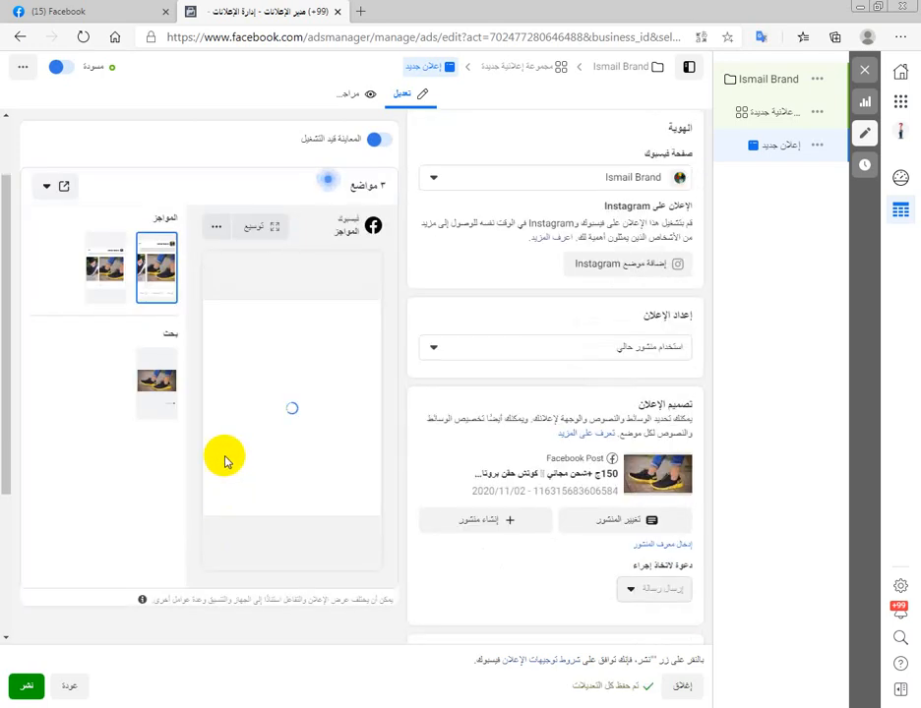
- Review the ad's creative and tracking settings, and publish the campaign
scroll(212, 453, "down", 3)
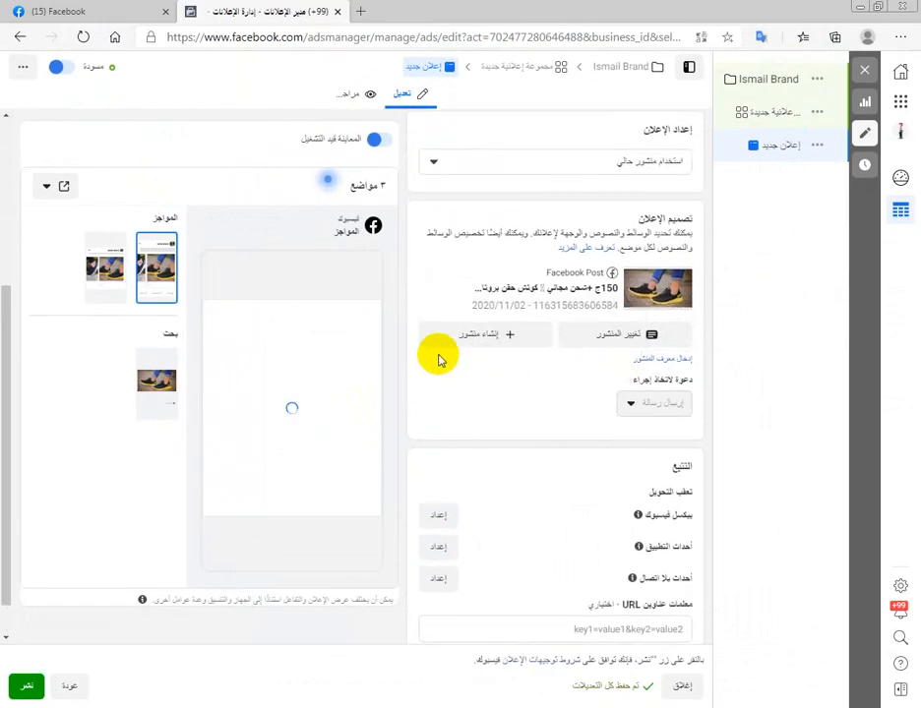
scroll(437, 354, "up", 2)
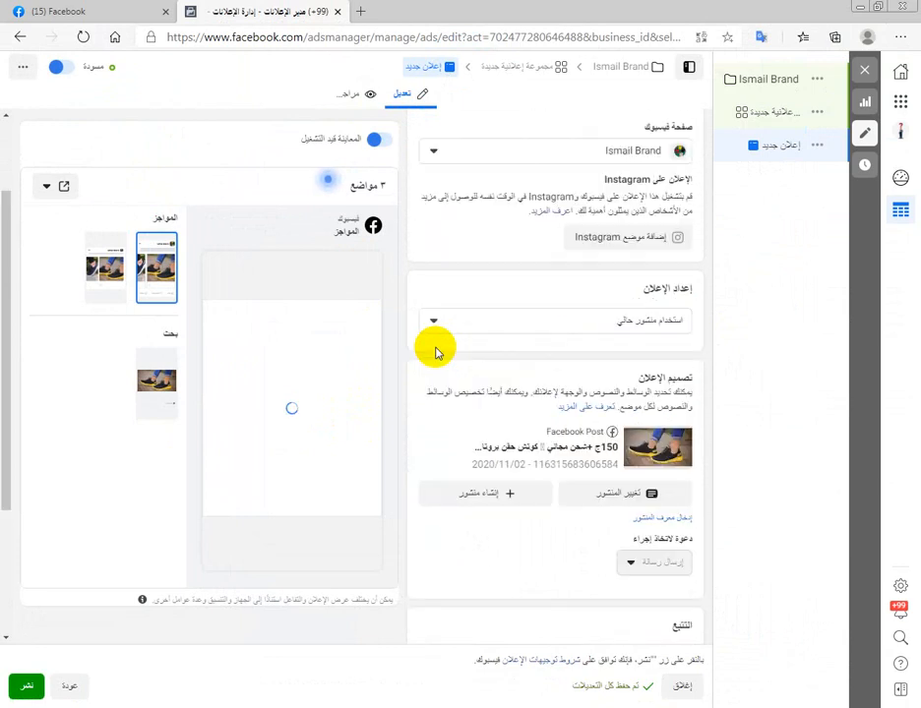
scroll(437, 353, "up", 1)
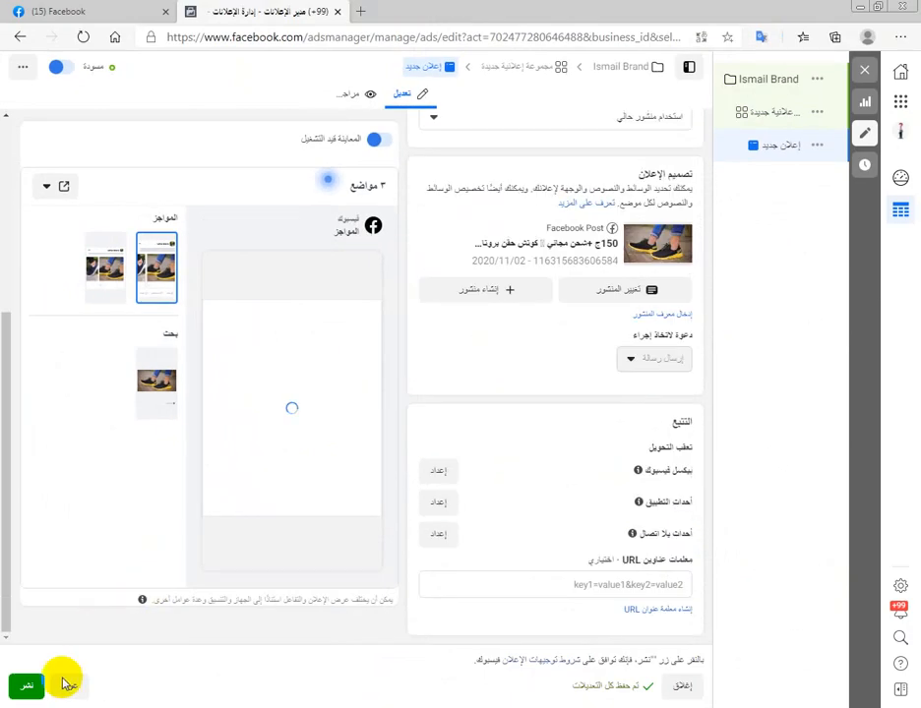
left_click(26, 685)
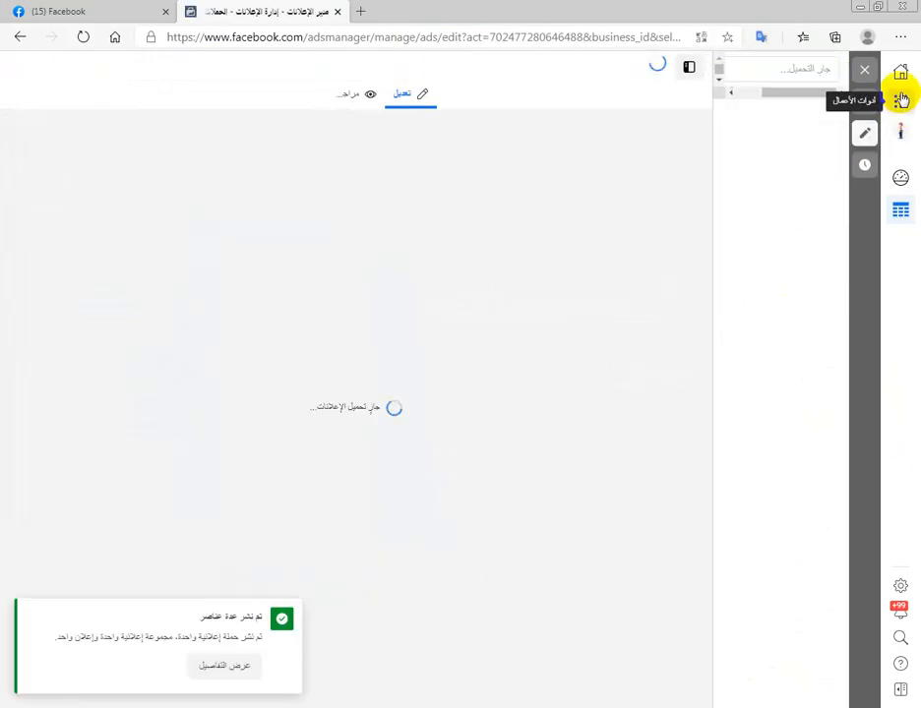
- Open the campaigns overview (الحملات الإعلانية) of Ads Manager from the business tools
left_click(901, 99)
left_click(805, 160)
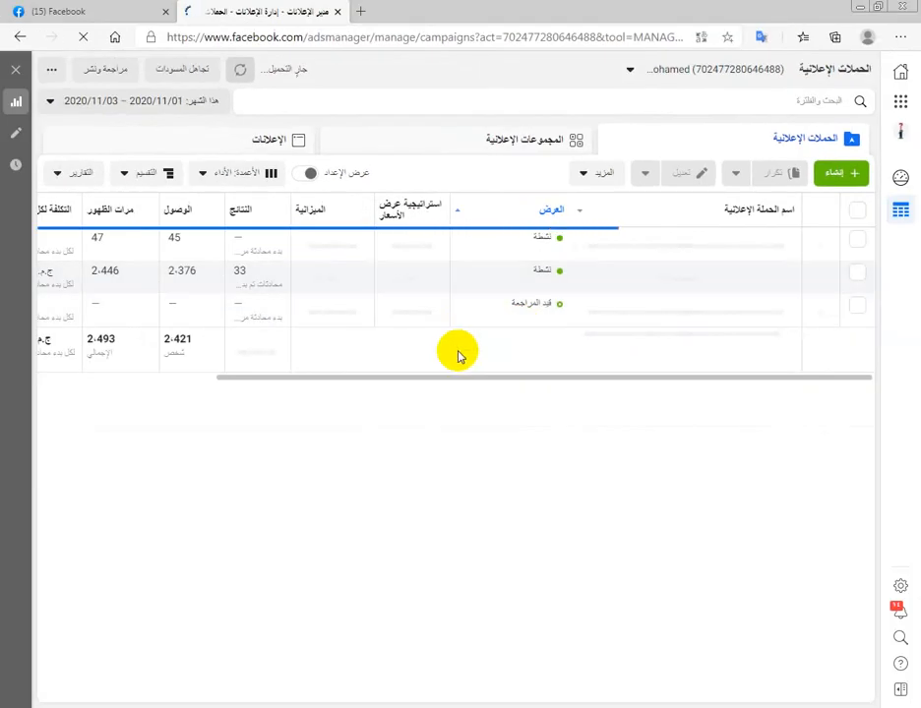
left_click(102, 8)
left_click(253, 8)
left_click(141, 8)
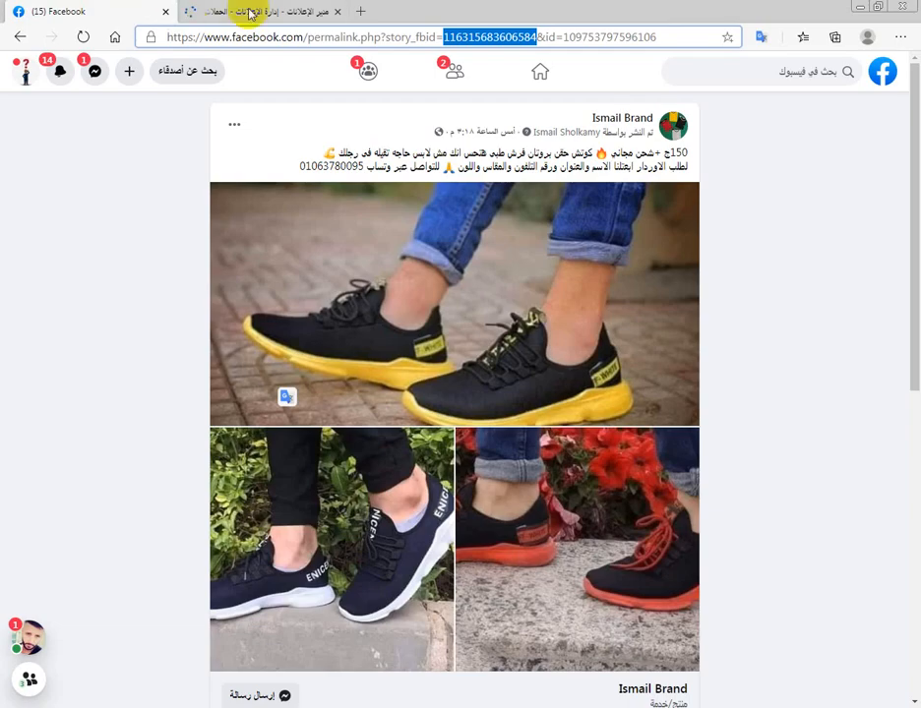
left_click(251, 13)
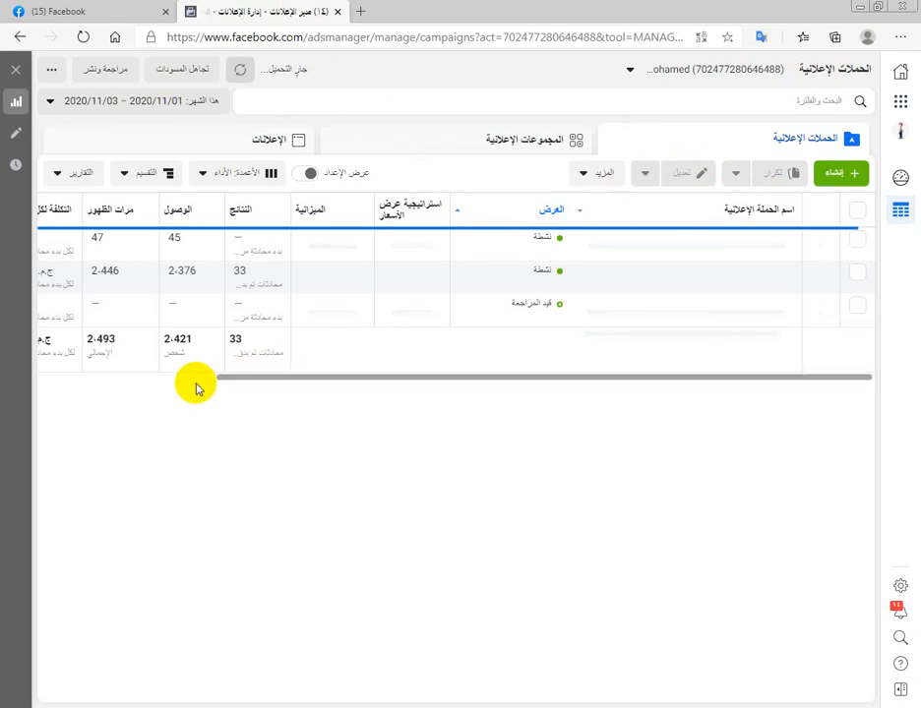
- Examine the delivery status, results, reach, impressions, cost per result and amount spent of the listed campaigns
left_click_drag(239, 379, 220, 384)
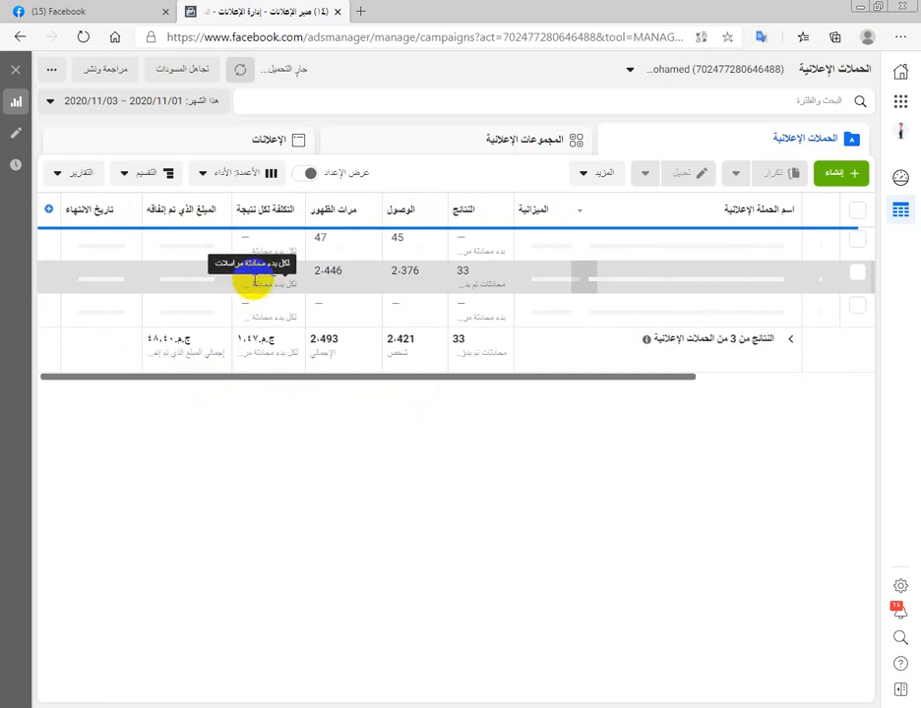
left_click_drag(308, 386, 351, 377)
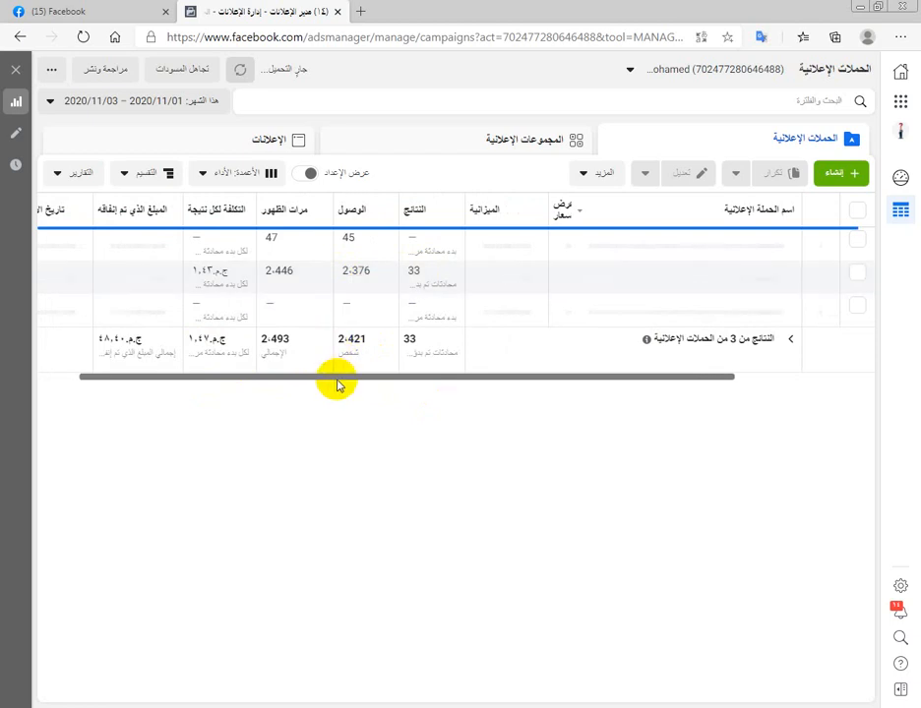
left_click_drag(328, 380, 263, 381)
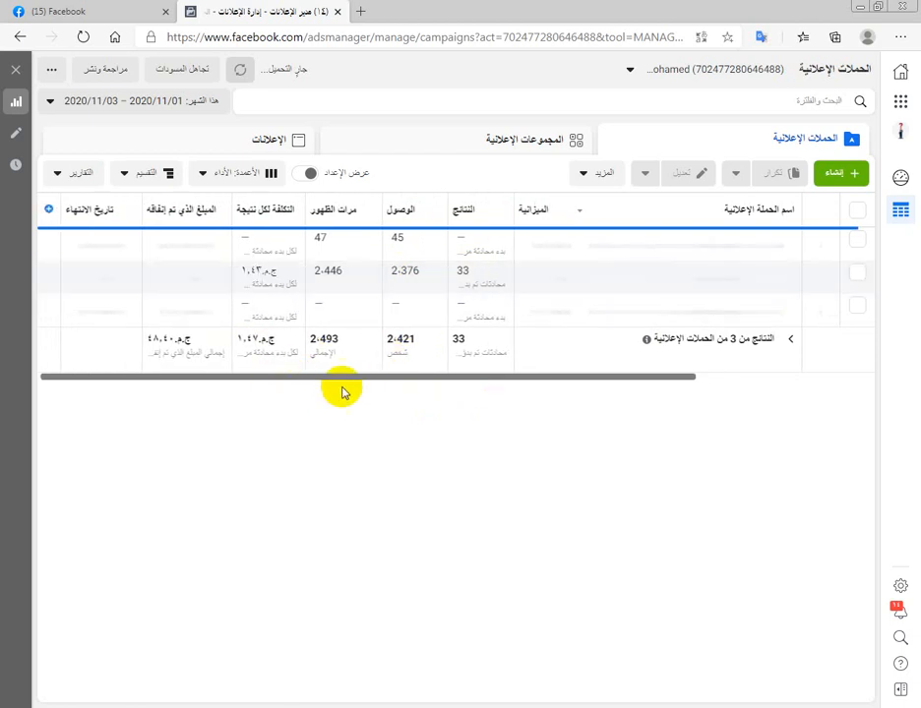
left_click_drag(344, 383, 608, 355)
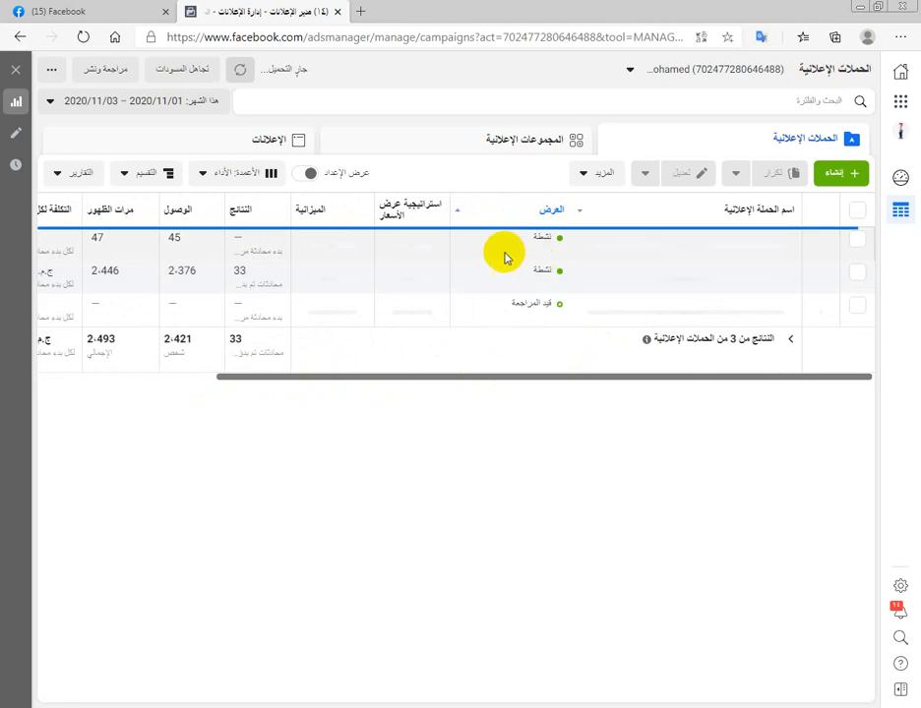
left_click(62, 10)
left_click(209, 7)
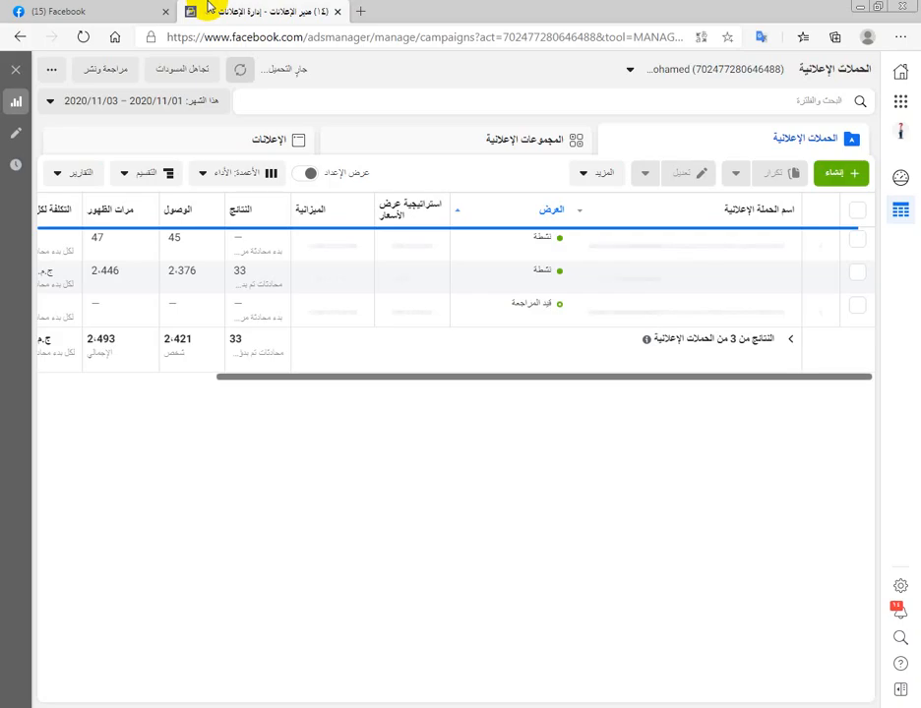